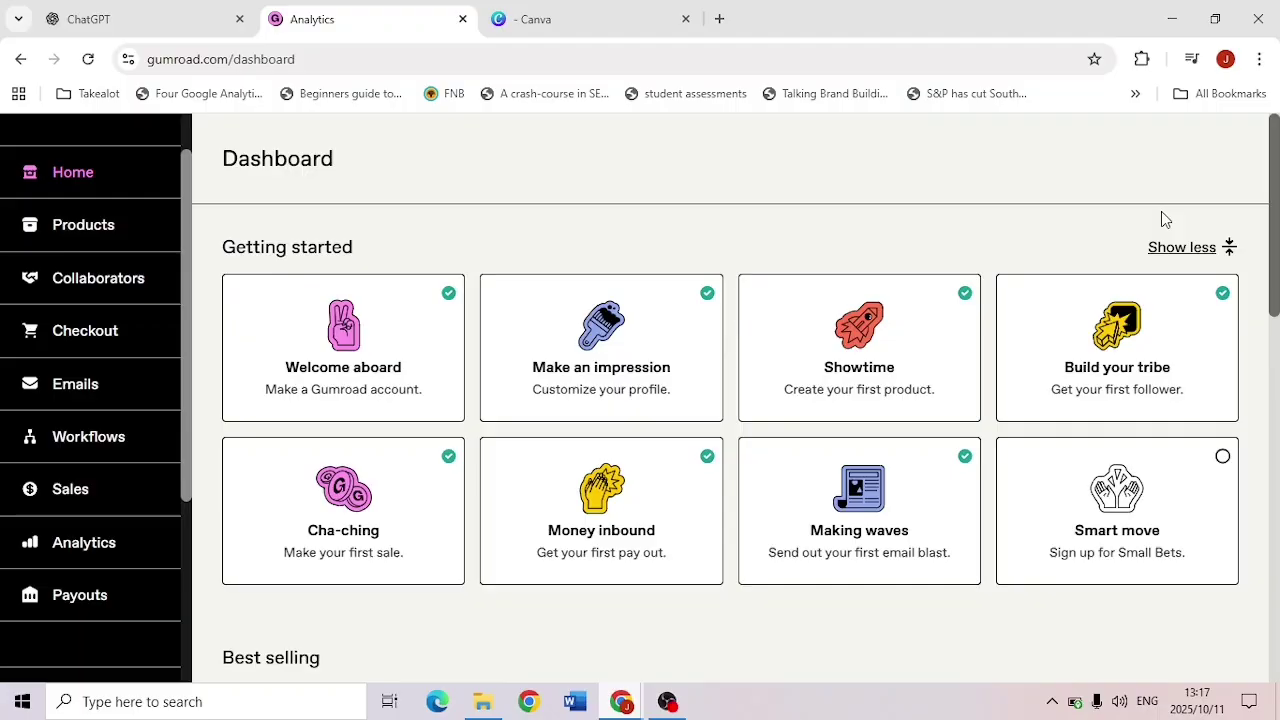
# View the sales analytics for last month, and switch the date range to the last 3 months.
pyautogui.moveTo(1274, 218); pyautogui.dragTo(1275, 522)
pyautogui.scroll(1, 1275, 522)
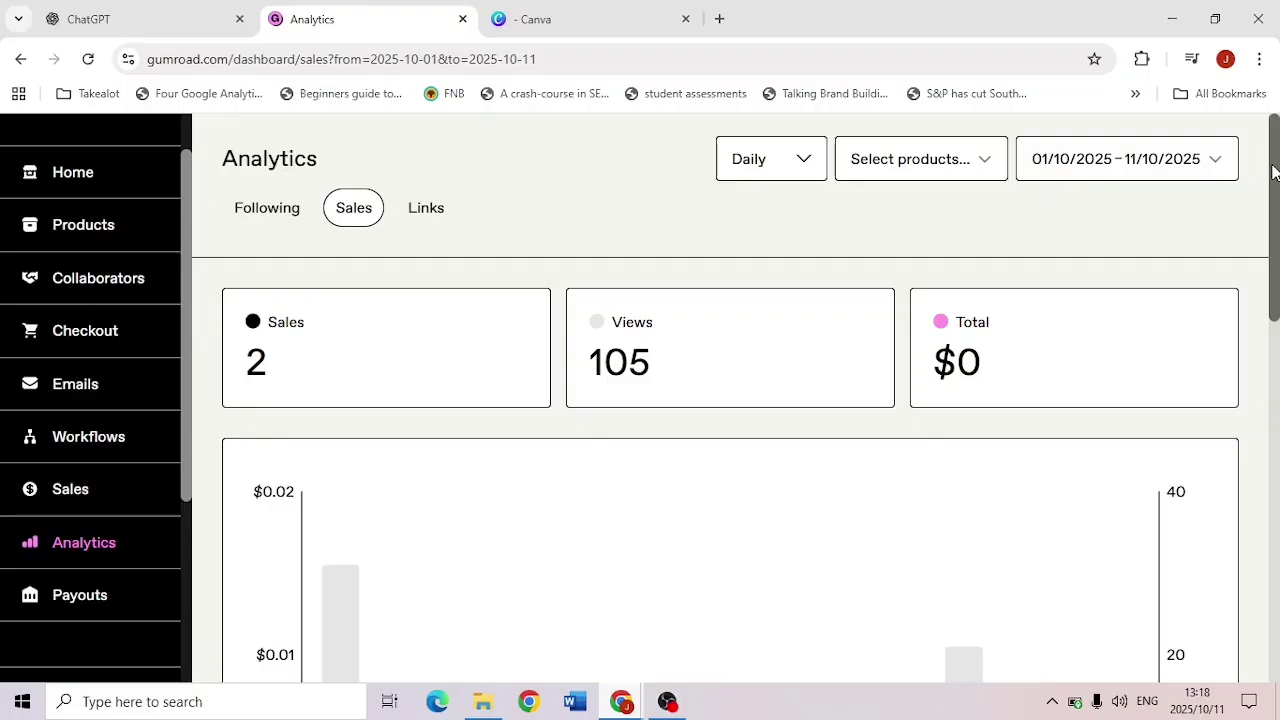
pyautogui.click(1203, 176)
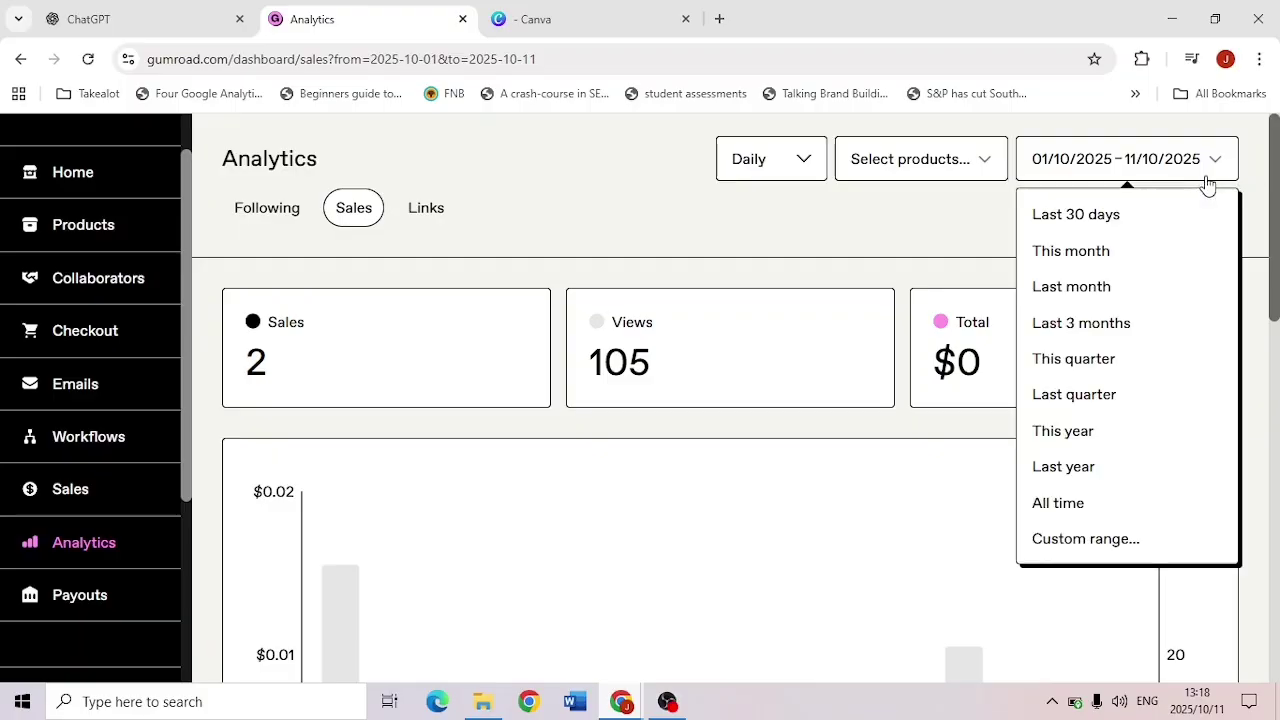
pyautogui.click(1109, 300)
pyautogui.click(1186, 163)
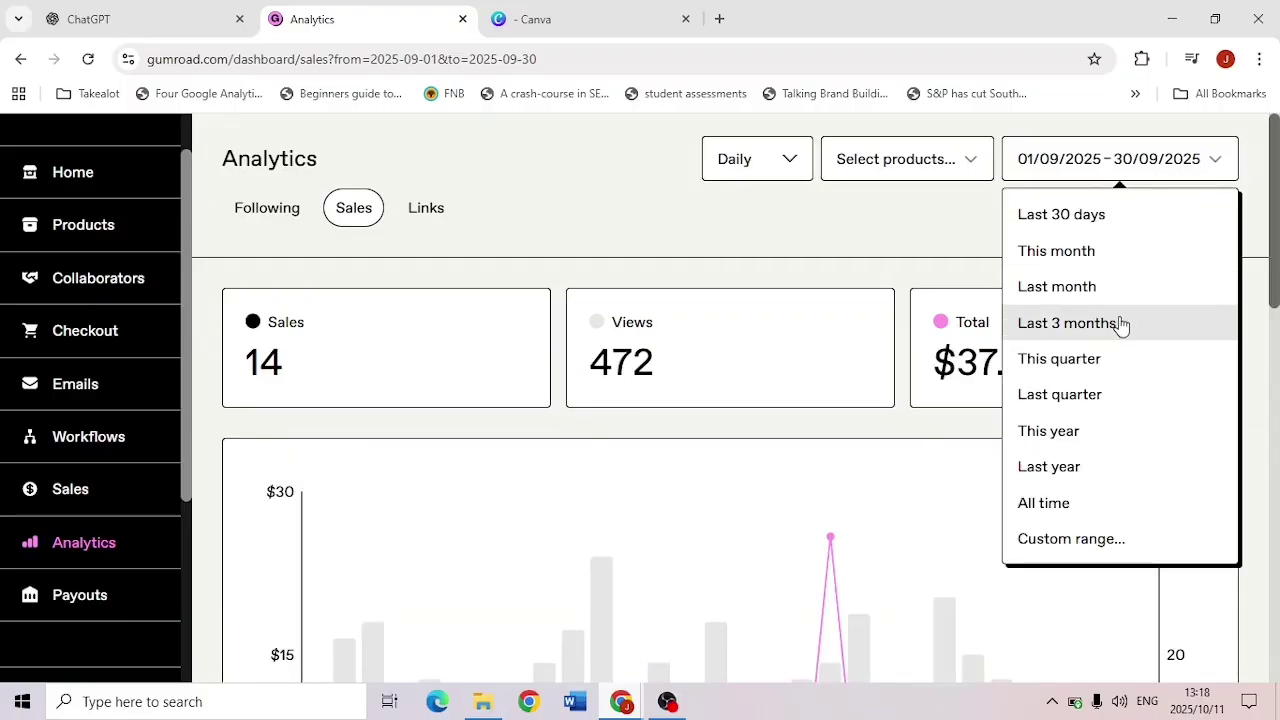
pyautogui.click(1120, 323)
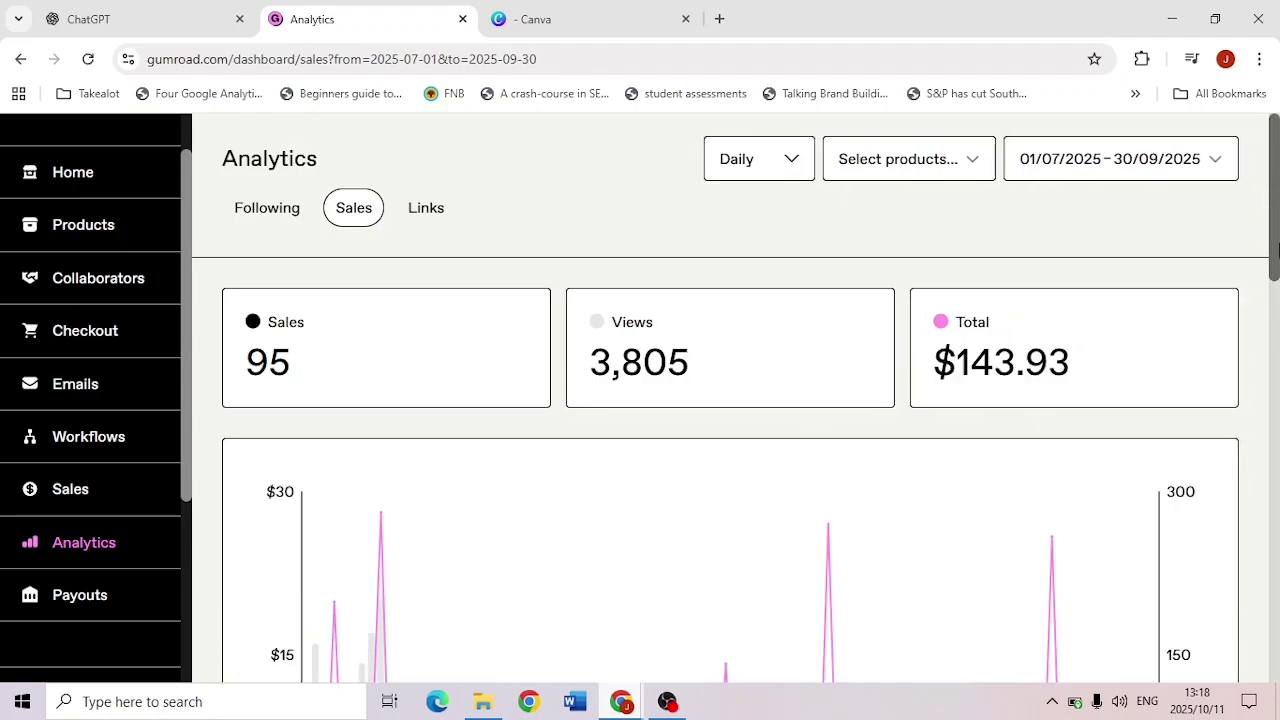
pyautogui.click(1228, 222)
pyautogui.moveTo(1275, 183); pyautogui.dragTo(1276, 155)
# From the products list, open the free Ultimate Remote Job Application Checklist for South Africans for editing.
pyautogui.click(102, 230)
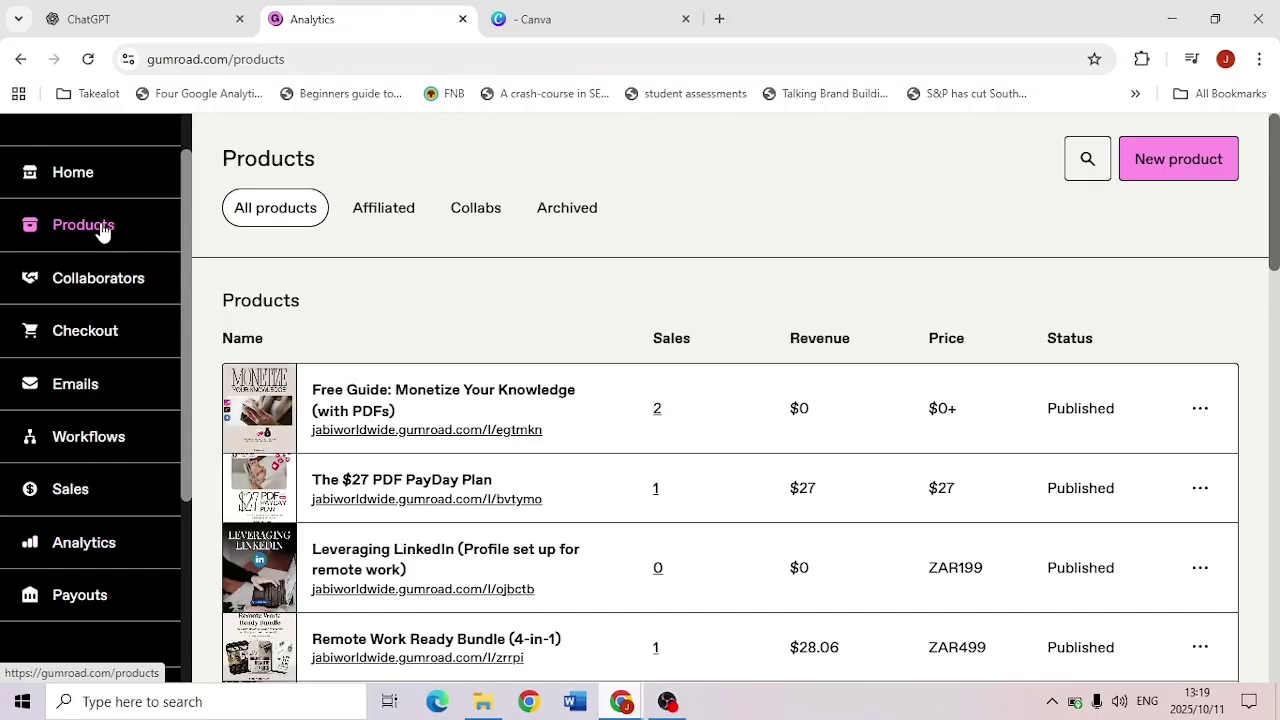
pyautogui.moveTo(1274, 185); pyautogui.dragTo(1276, 298)
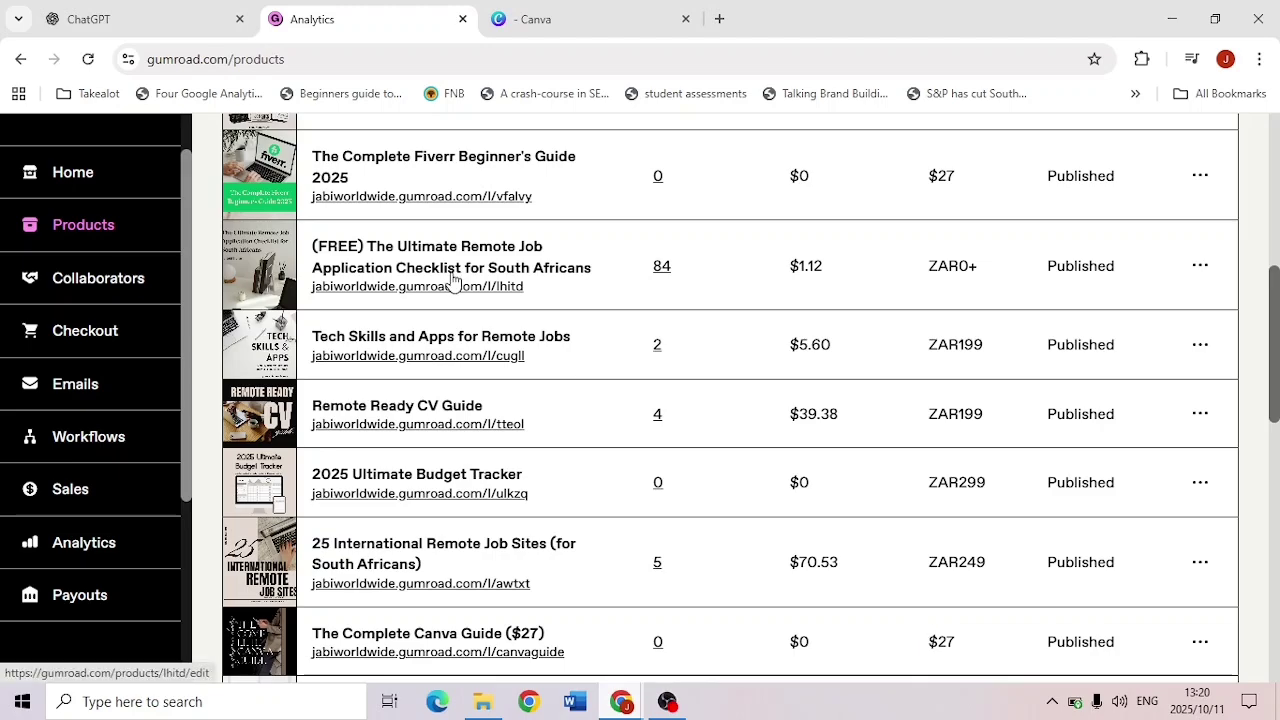
pyautogui.click(413, 288)
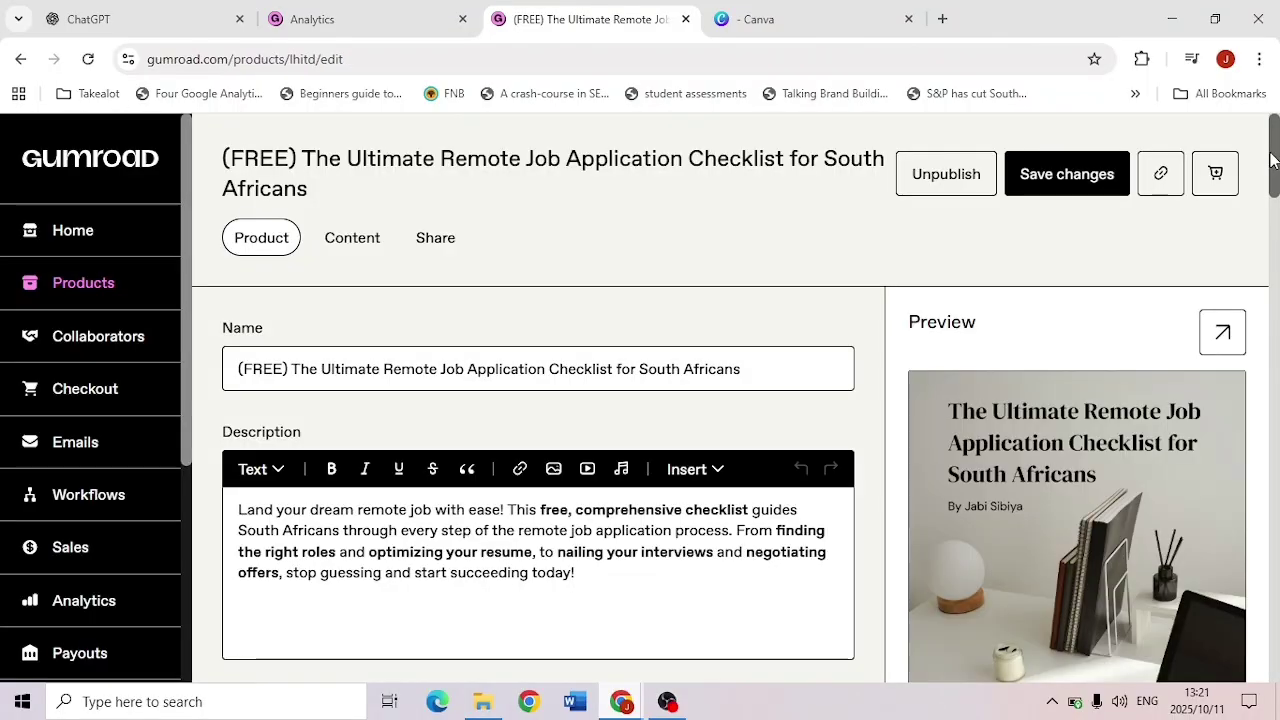
pyautogui.scroll(-1, 1273, 177)
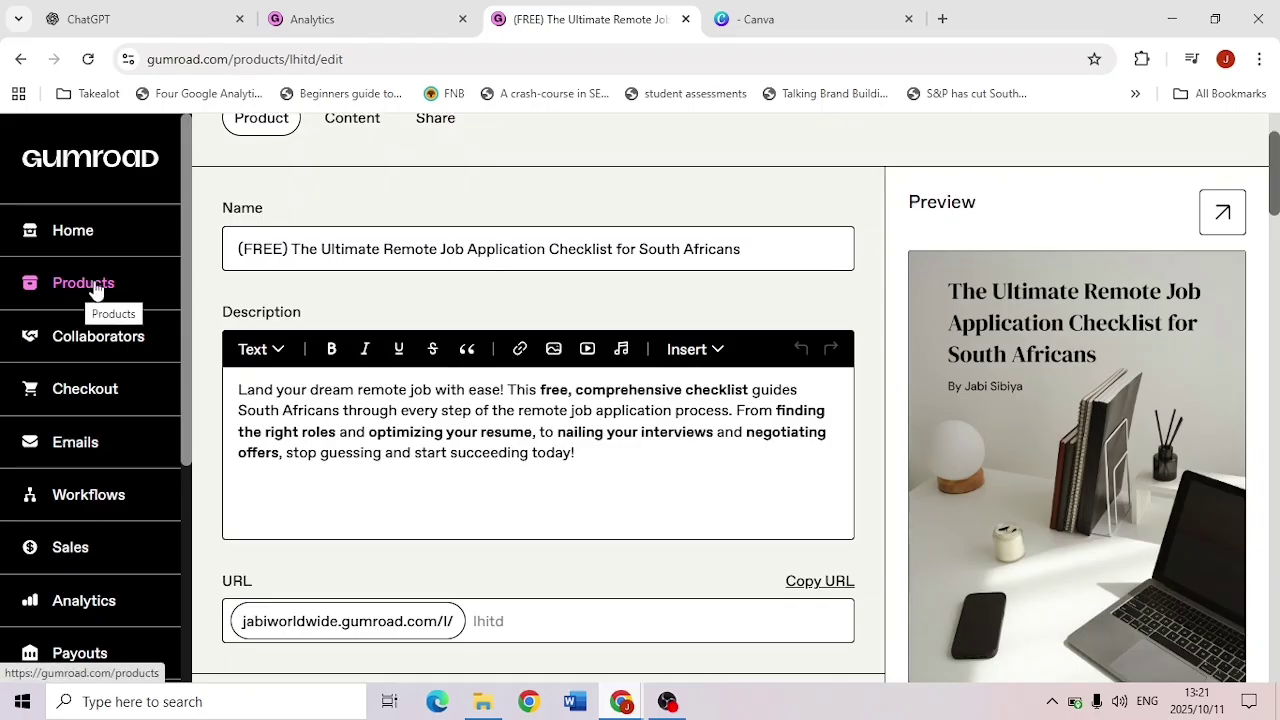
# Open the products list in a separate browser tab and start creating a new product.
pyautogui.rightClick(91, 286)
pyautogui.click(196, 310)
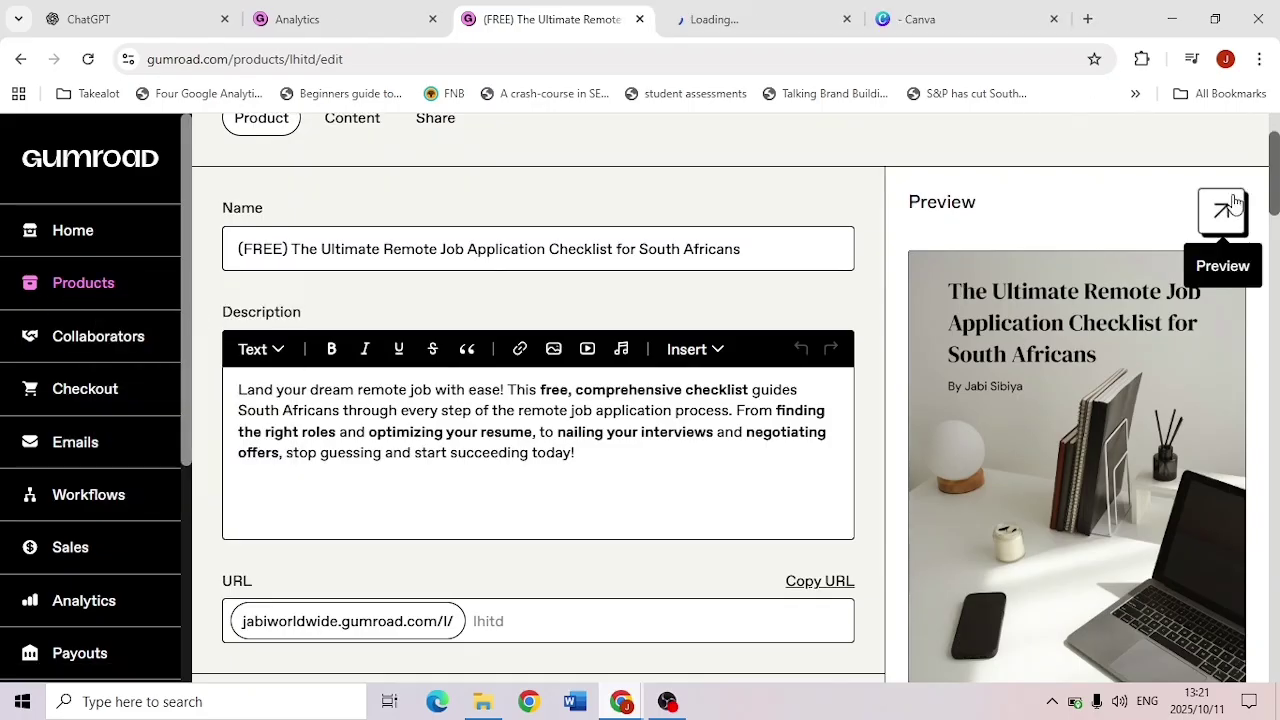
pyautogui.scroll(2, 1276, 178)
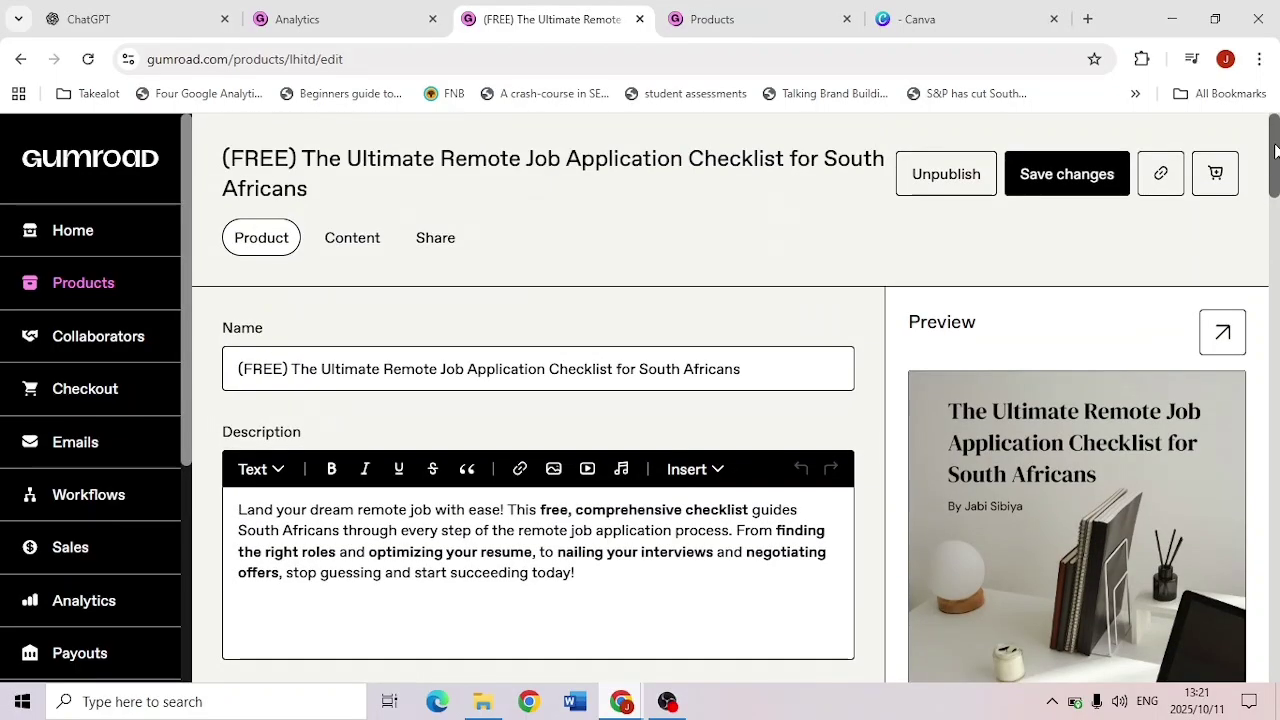
pyautogui.click(700, 12)
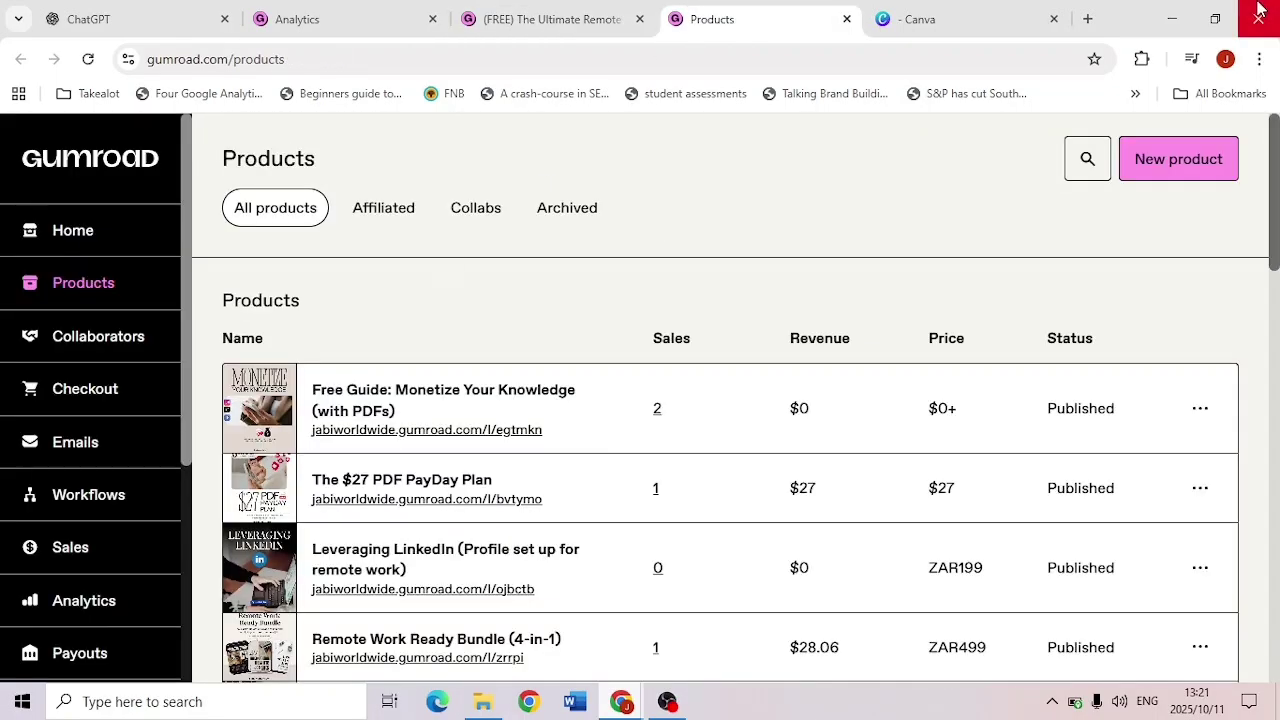
pyautogui.click(1180, 164)
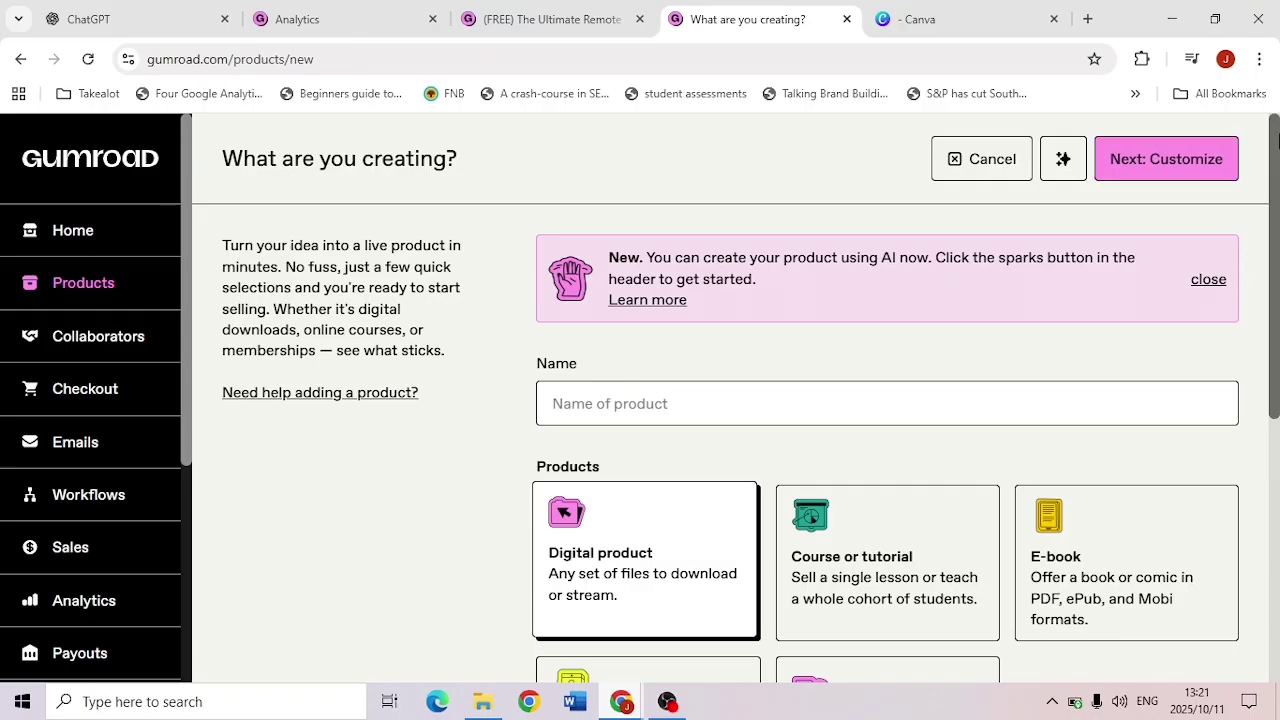
# Examine the product and service types offered on the new product form, down to the price field.
pyautogui.moveTo(1275, 140); pyautogui.dragTo(1277, 222)
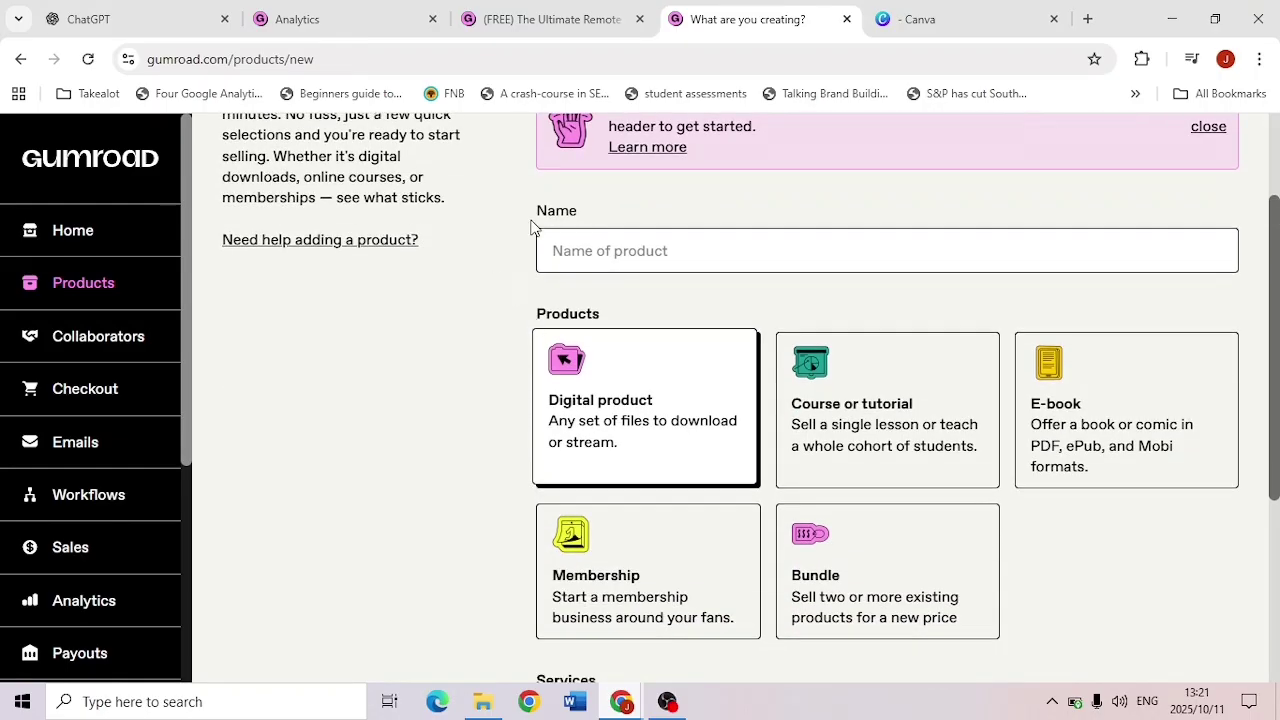
pyautogui.scroll(-1, 994, 227)
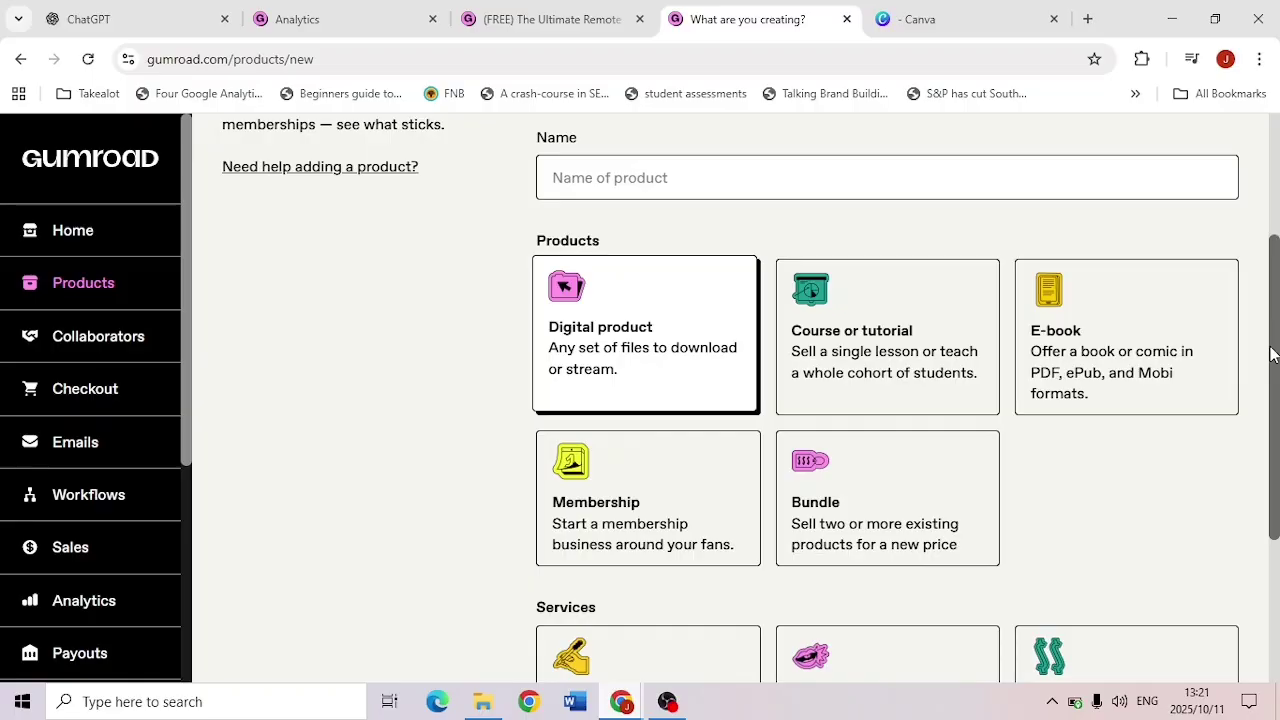
pyautogui.moveTo(1271, 331); pyautogui.dragTo(1257, 466)
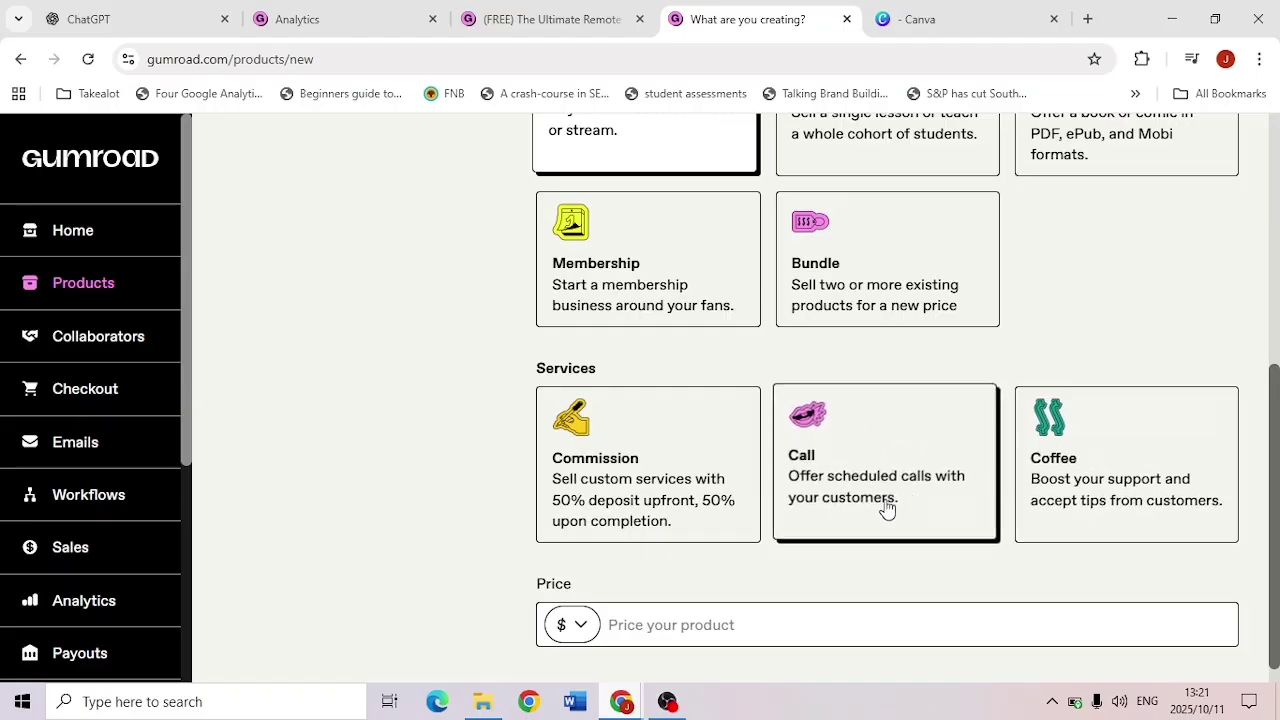
pyautogui.moveTo(1277, 398); pyautogui.dragTo(1277, 430)
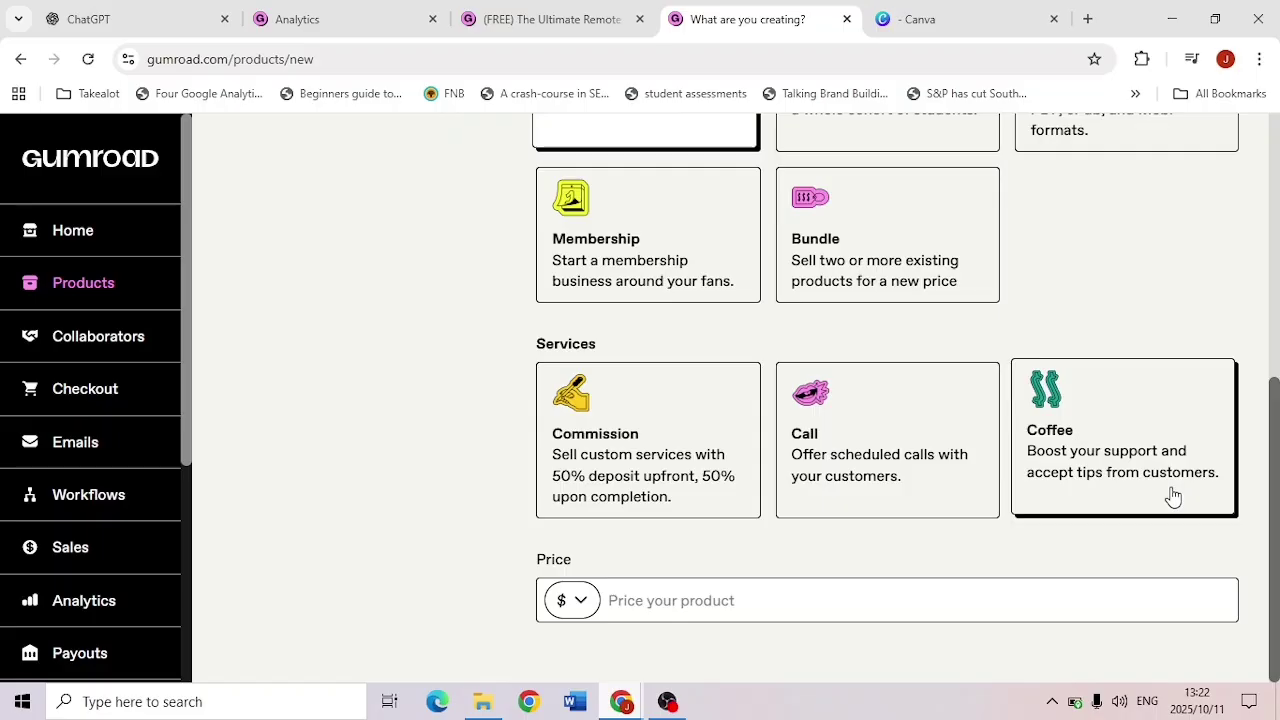
pyautogui.moveTo(1271, 443); pyautogui.dragTo(1271, 420)
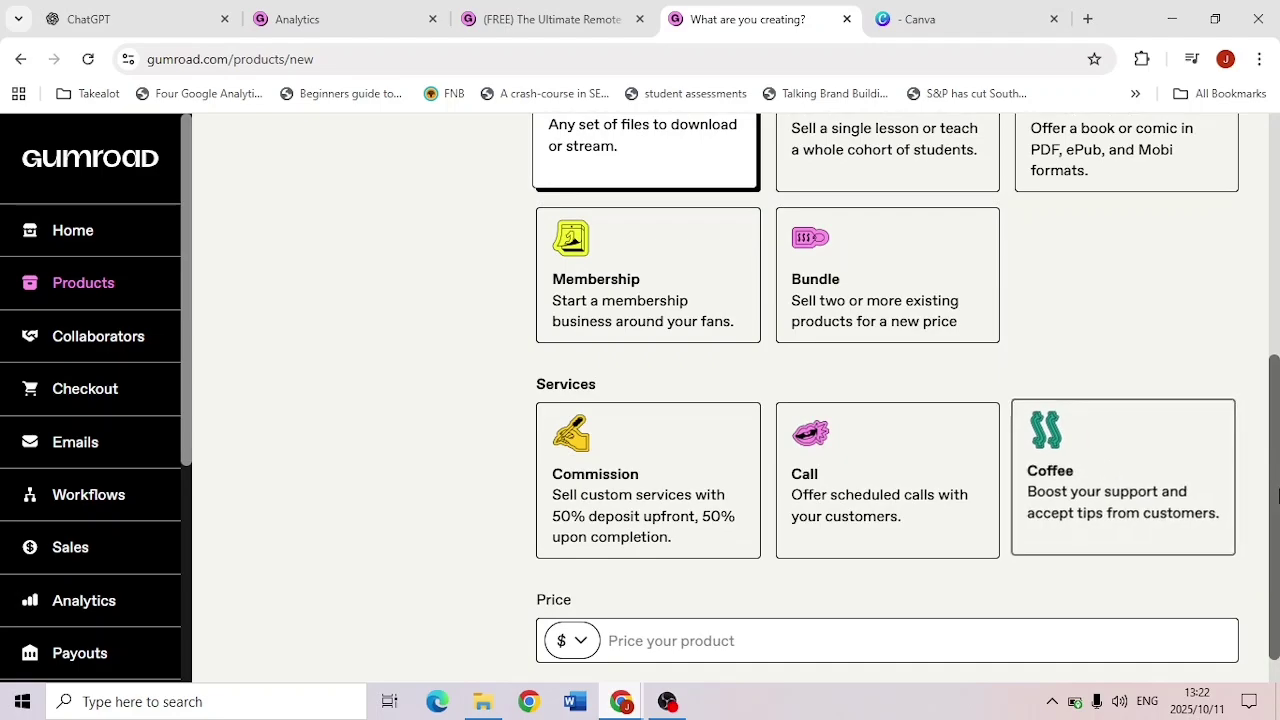
pyautogui.moveTo(1258, 460); pyautogui.dragTo(1161, 311)
pyautogui.click(1161, 311)
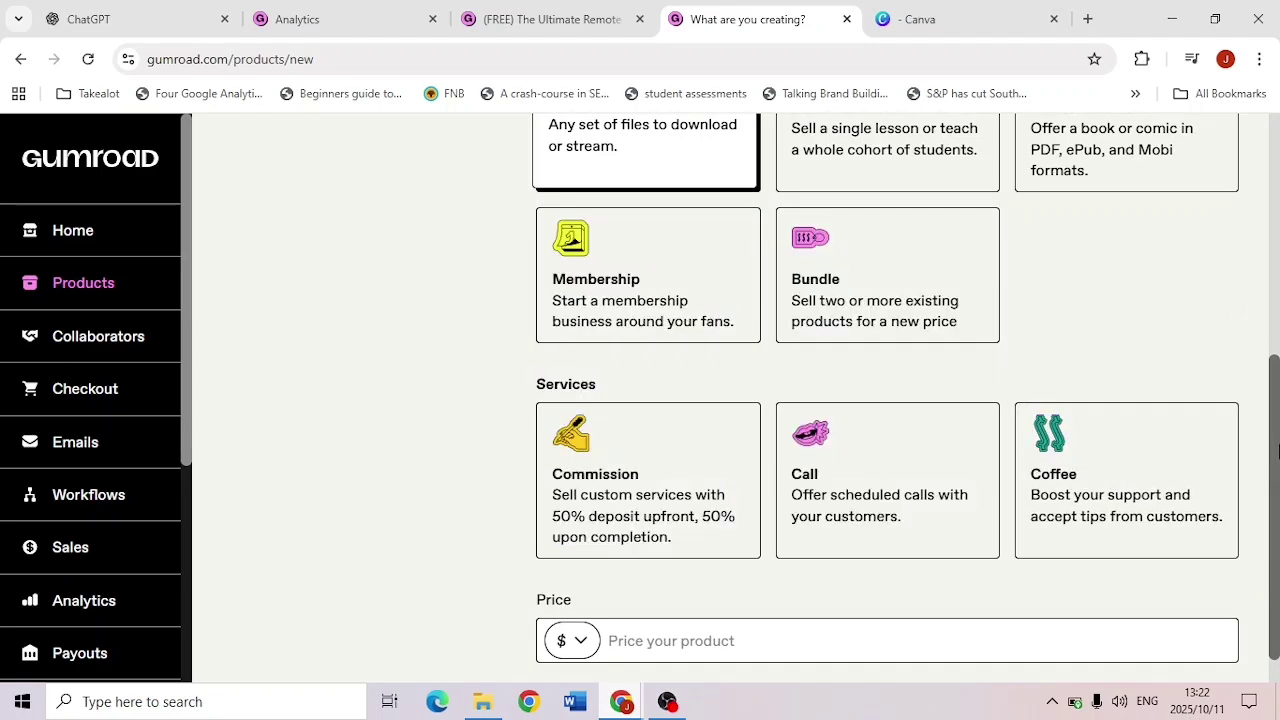
pyautogui.moveTo(1272, 443); pyautogui.dragTo(1218, 454)
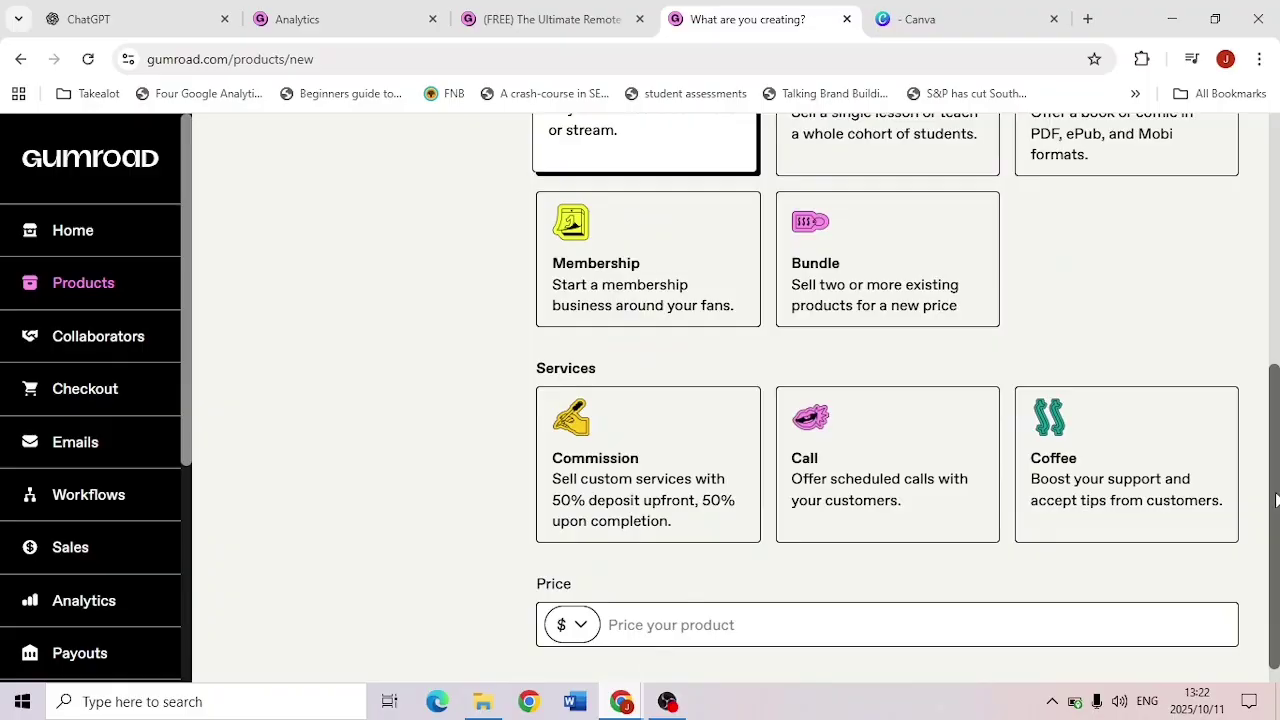
pyautogui.scroll(-1, 600, 660)
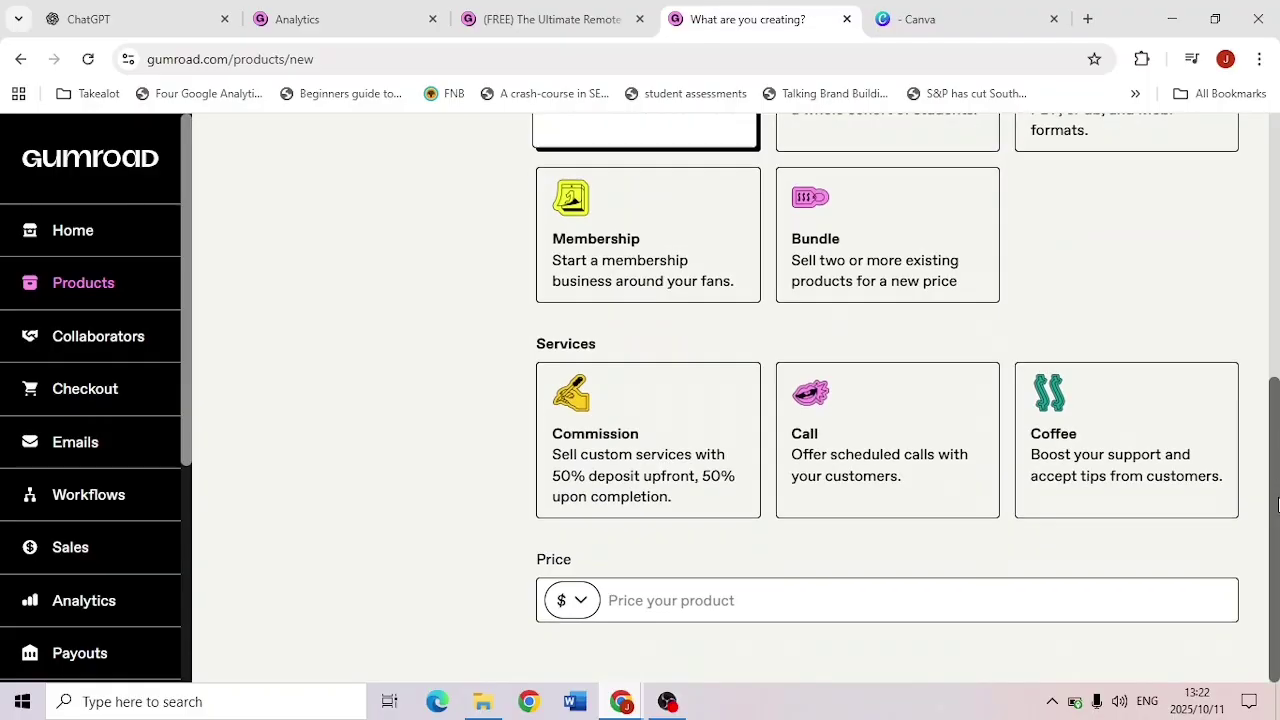
# Look through the currencies available for the new product's price, leaving the selection as it is.
pyautogui.click(580, 600)
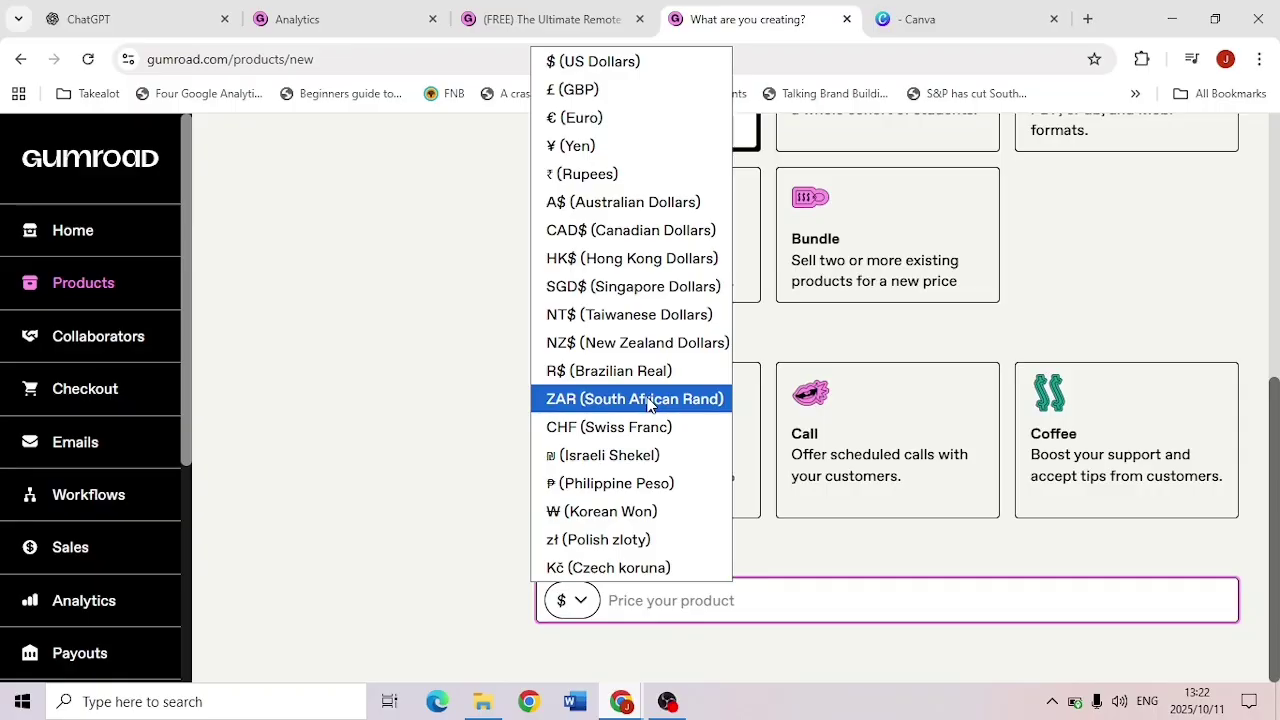
pyautogui.click(486, 443)
pyautogui.scroll(5, 1274, 398)
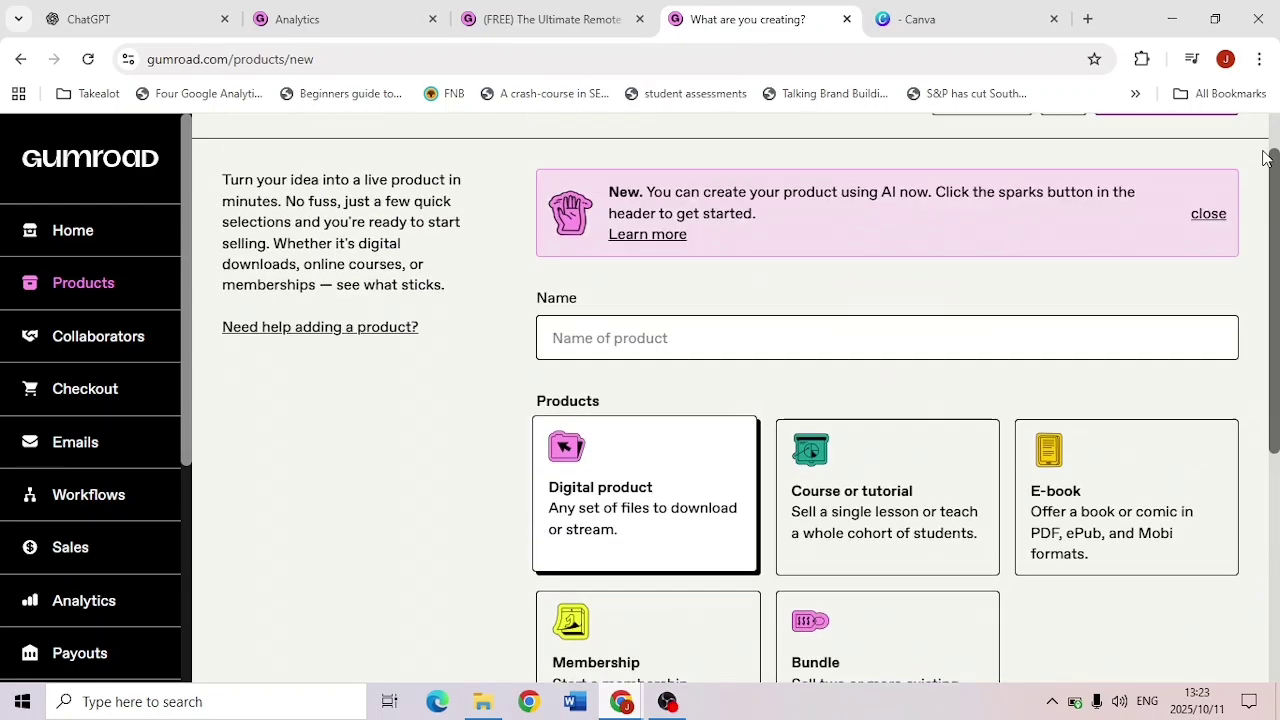
# Review the checklist's description, and ask ChatGPT for a Gumroad product description under 100 words, not too salesy, with ?? placeholders for product details.
pyautogui.click(491, 19)
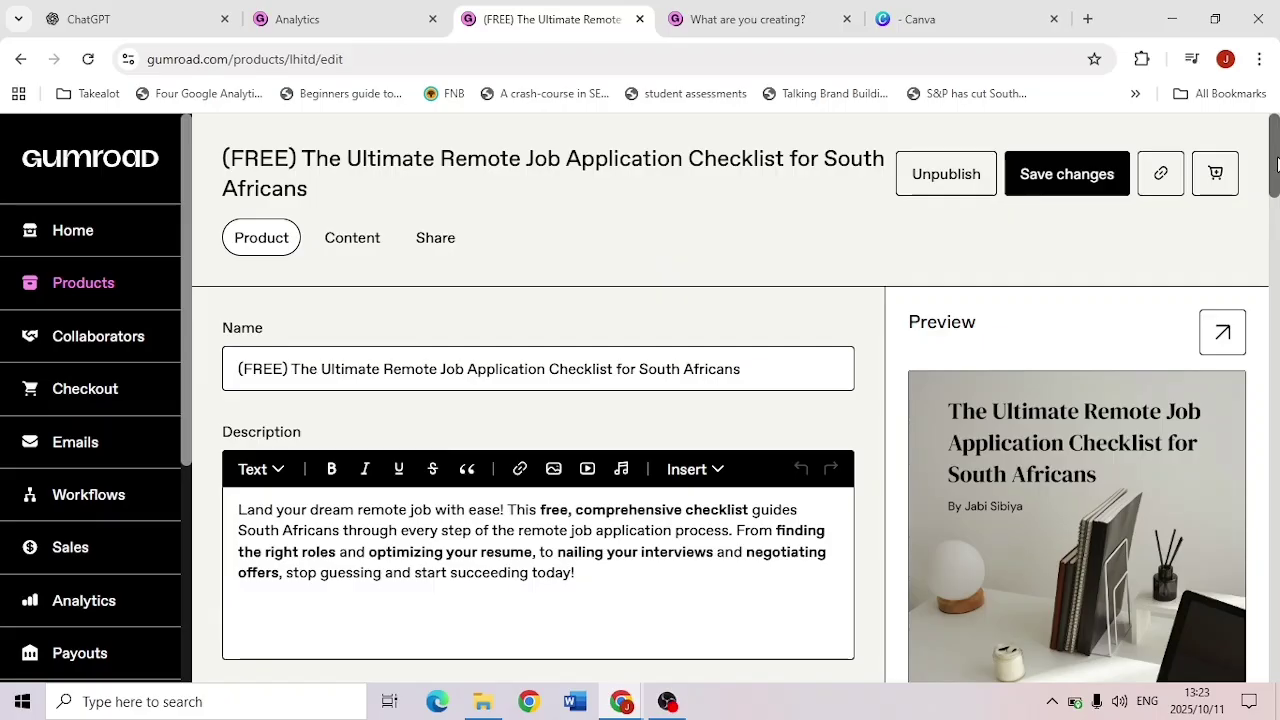
pyautogui.moveTo(1275, 160); pyautogui.dragTo(1275, 195)
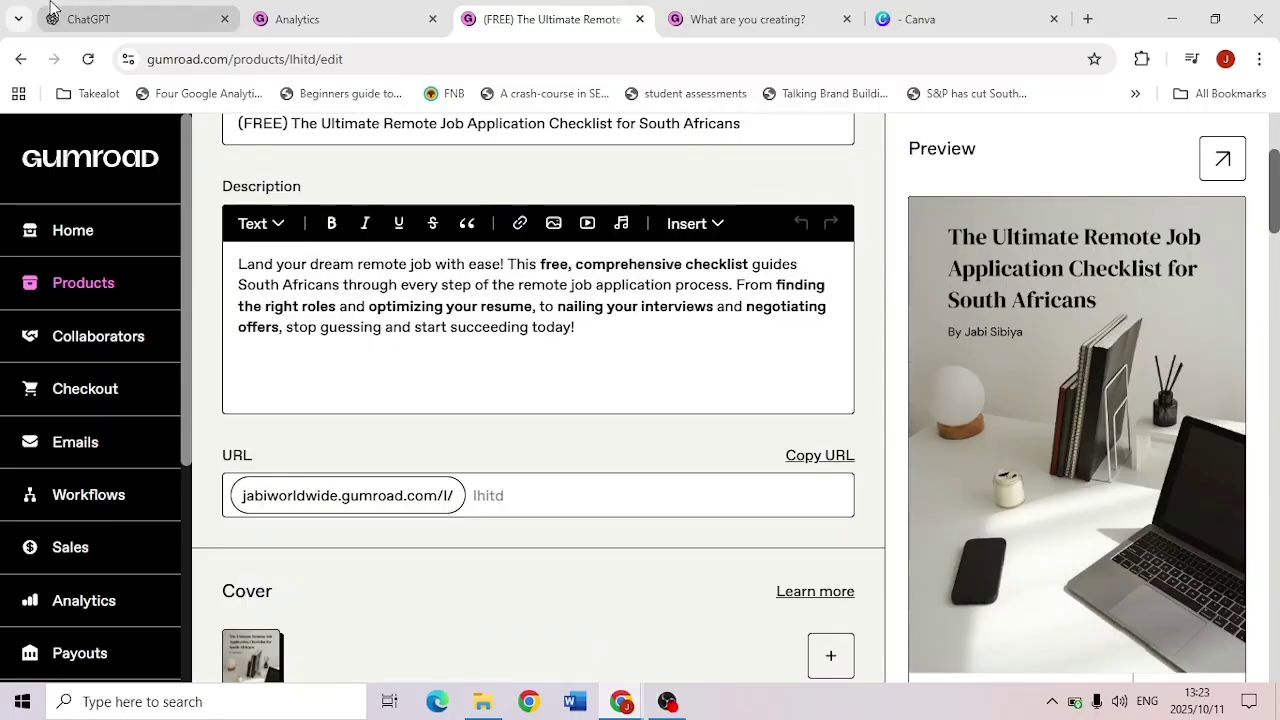
pyautogui.click(110, 19)
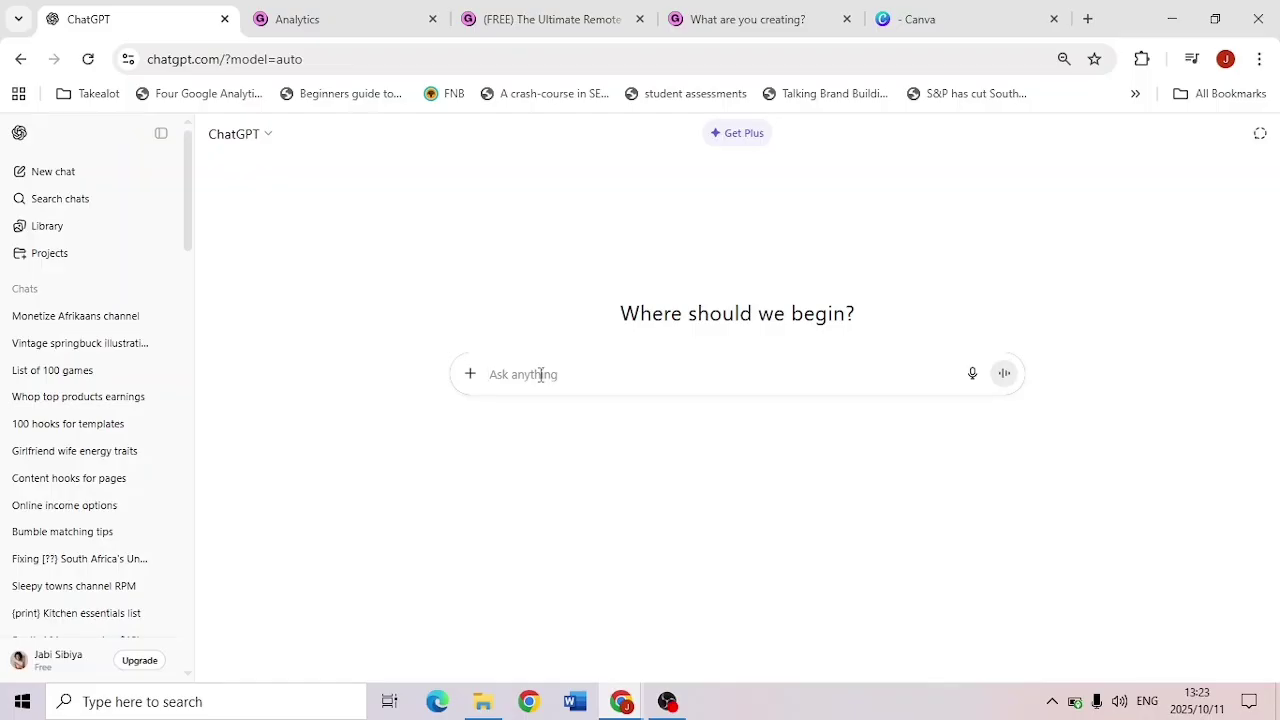
pyautogui.write('Write a ')
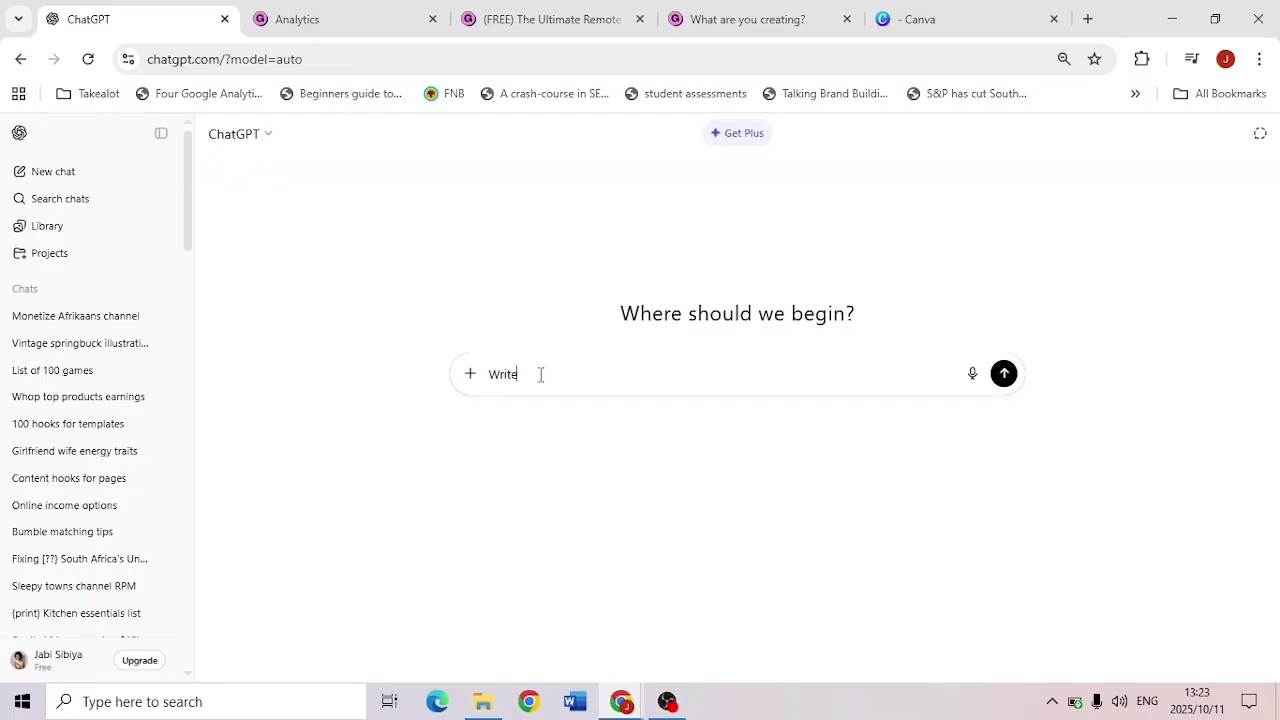
pyautogui.write('product des')
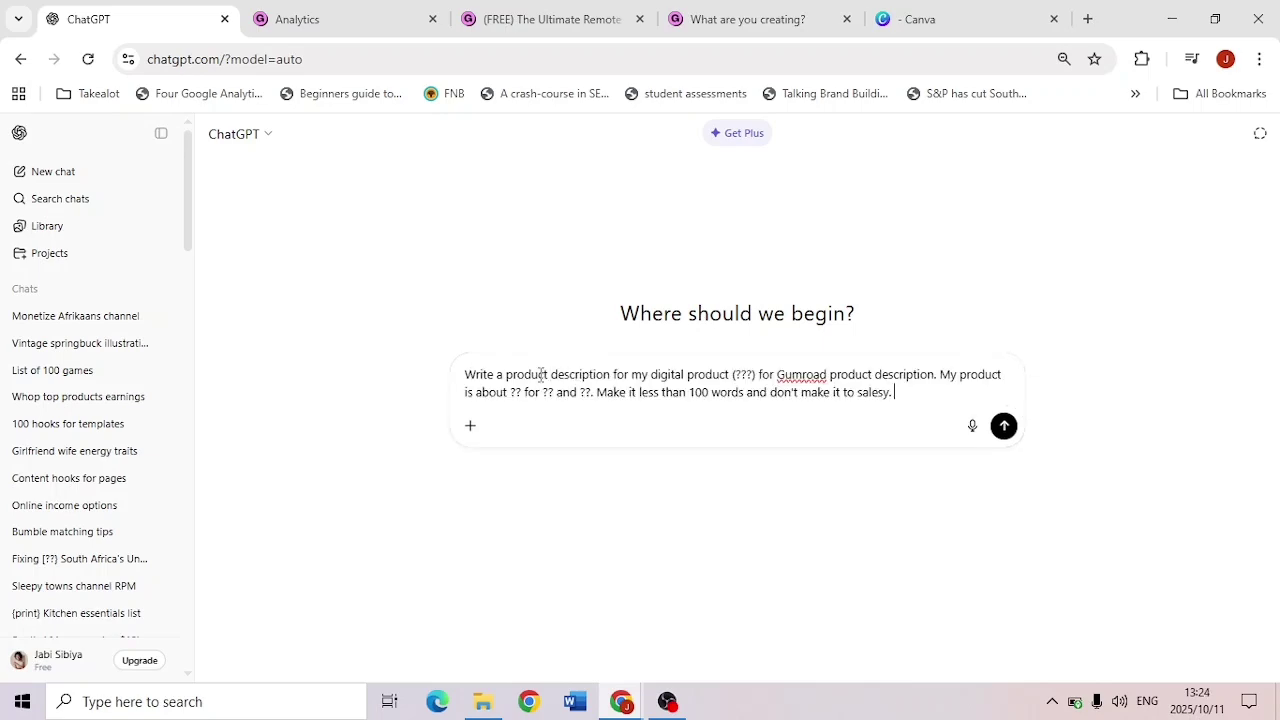
pyautogui.click(1004, 426)
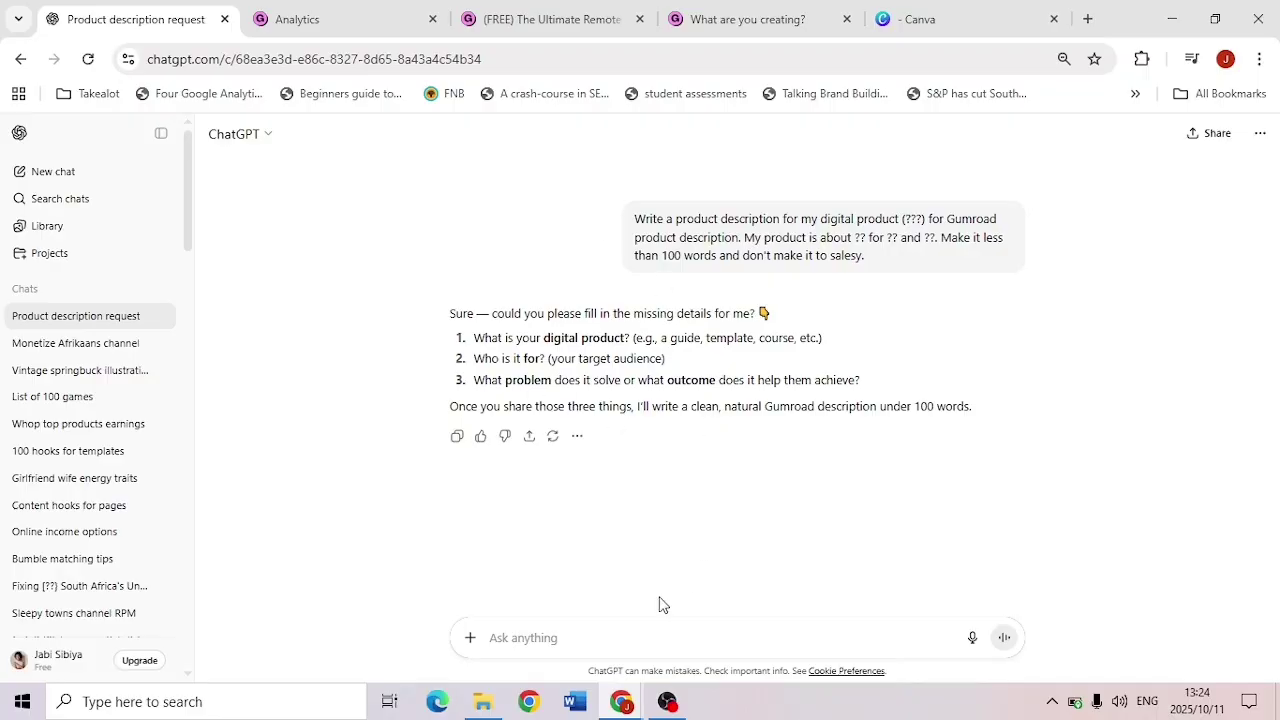
# Return to the checklist product in Gumroad and review its cover and thumbnail sections.
pyautogui.click(520, 17)
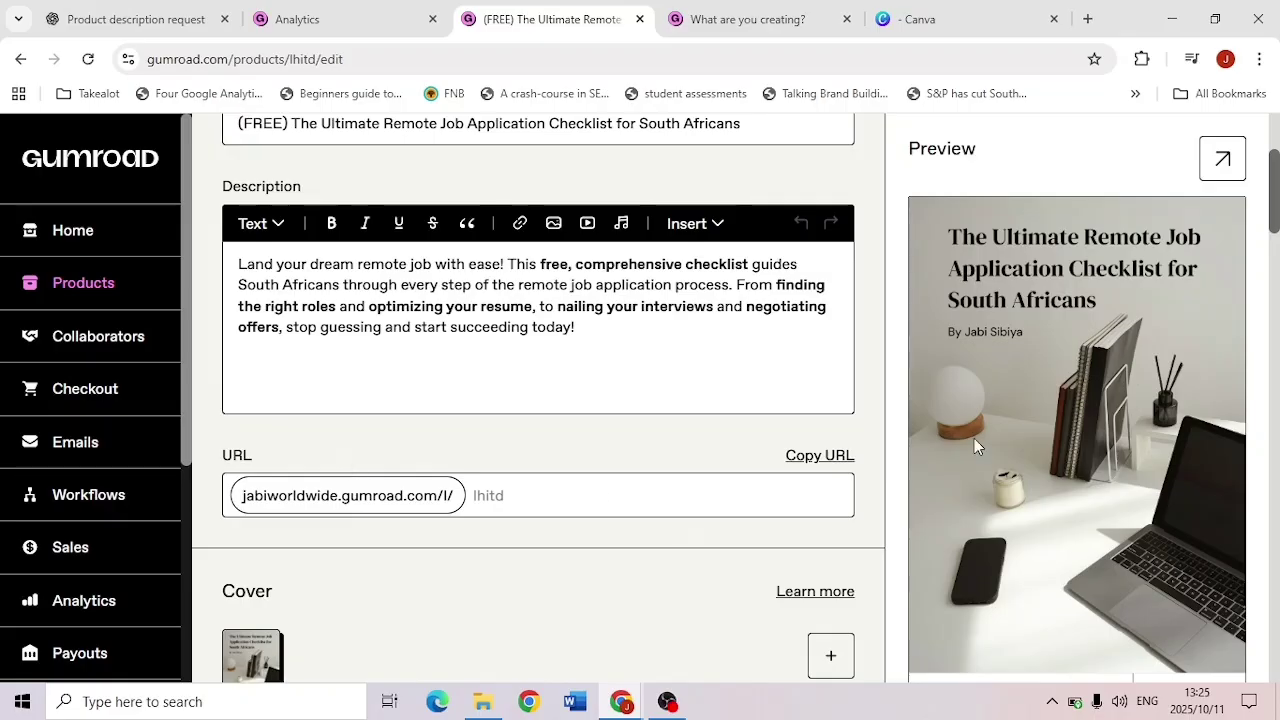
pyautogui.moveTo(1275, 190); pyautogui.dragTo(1275, 250)
pyautogui.scroll(-3, 1275, 250)
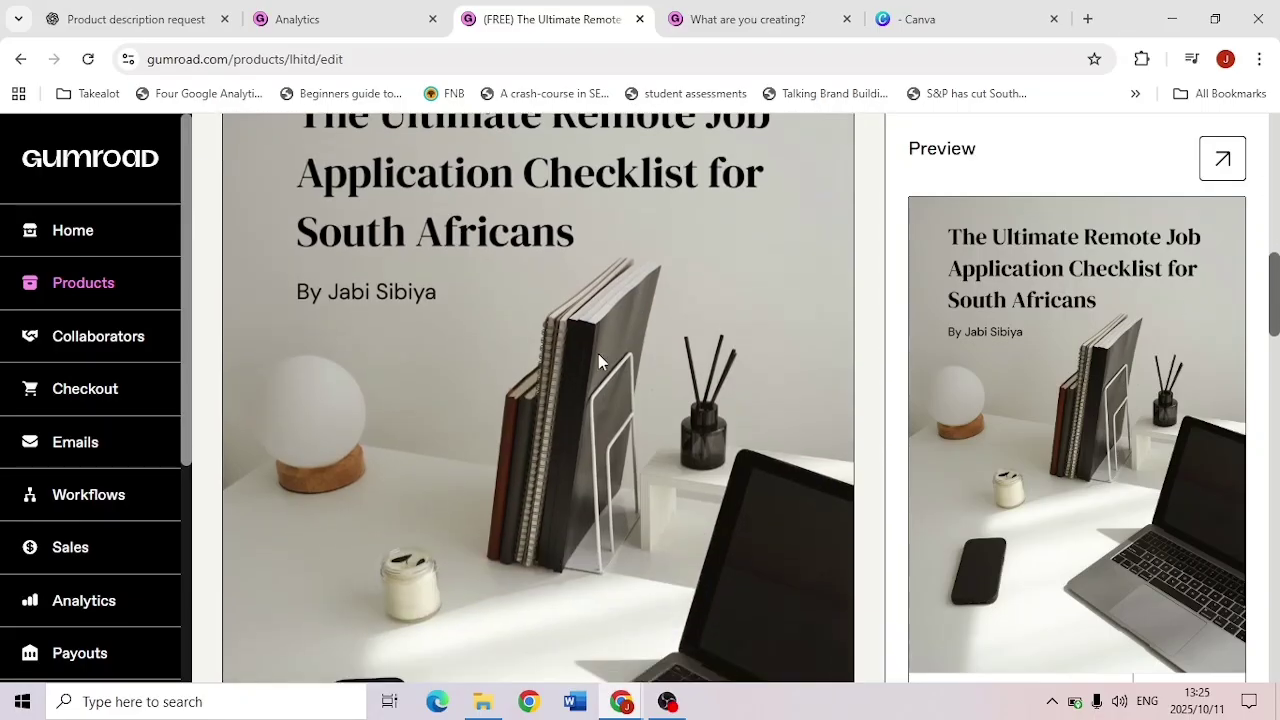
pyautogui.scroll(2, 1275, 268)
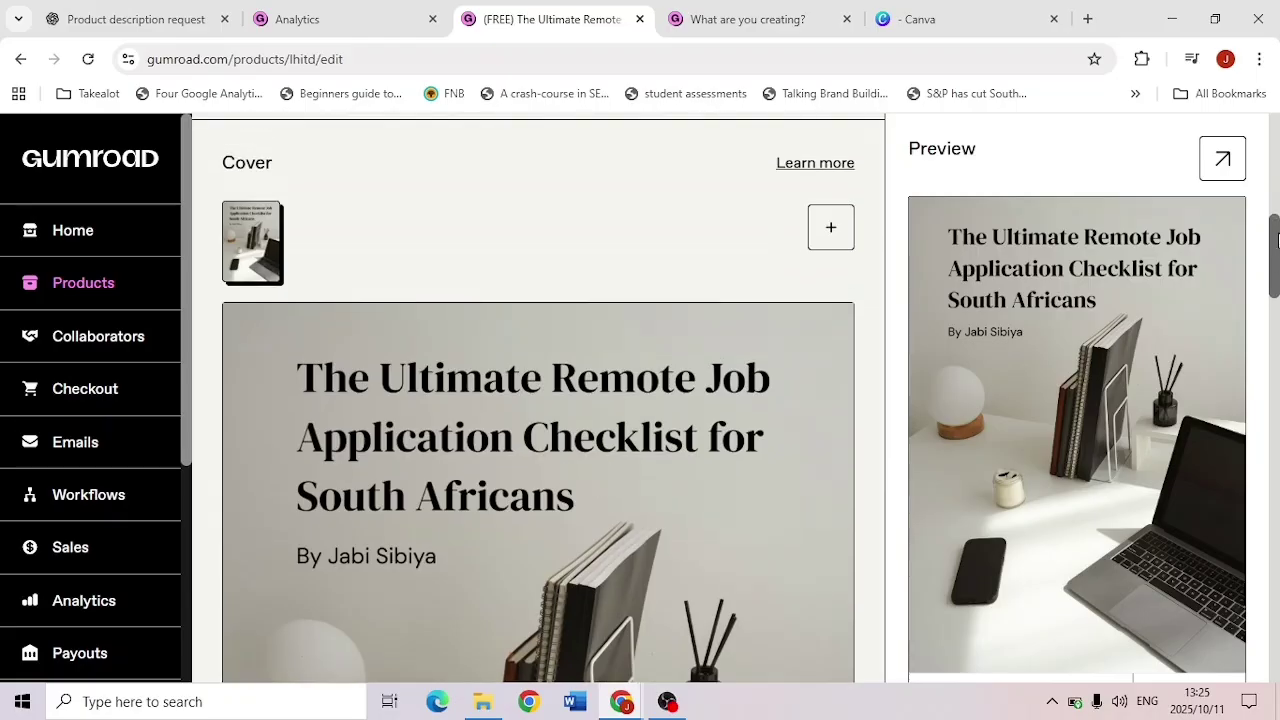
pyautogui.moveTo(1277, 258); pyautogui.dragTo(1277, 318)
pyautogui.scroll(-2, 1277, 318)
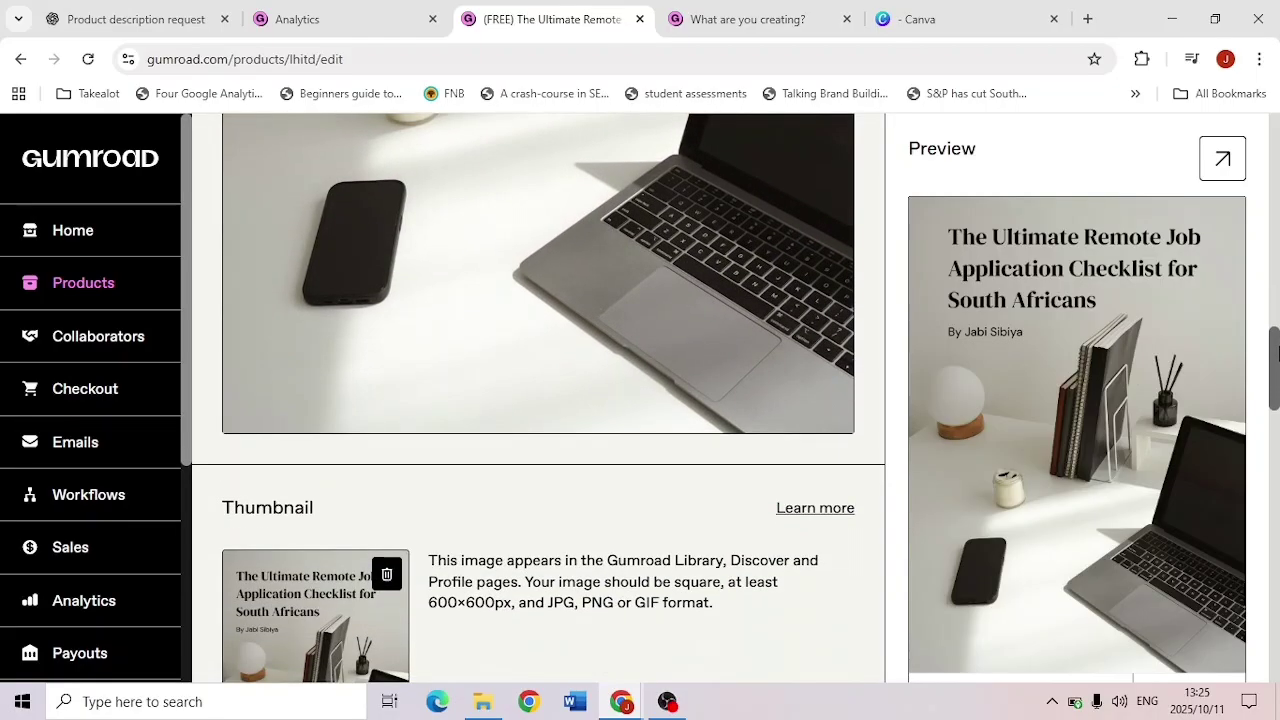
pyautogui.scroll(2, 728, 238)
# Switch to Canva to view the A4 checklist cover design, and return to the checklist product in Gumroad.
pyautogui.click(948, 12)
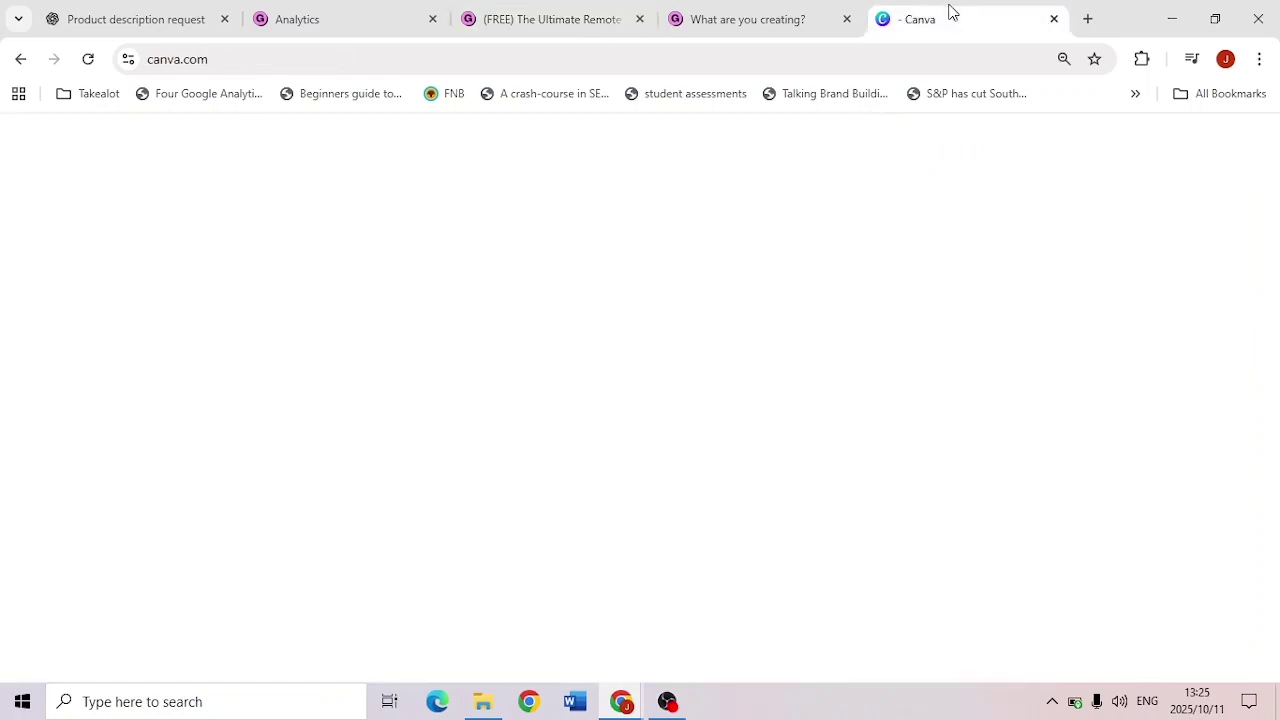
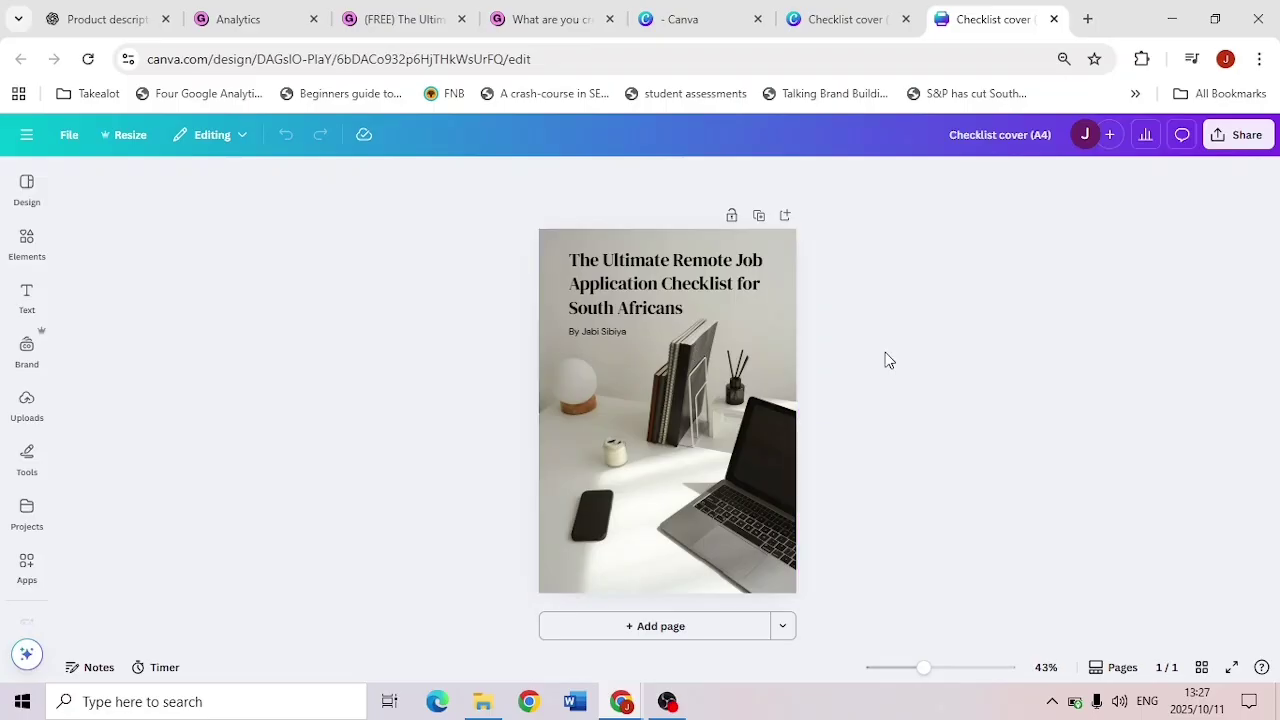
pyautogui.click(400, 19)
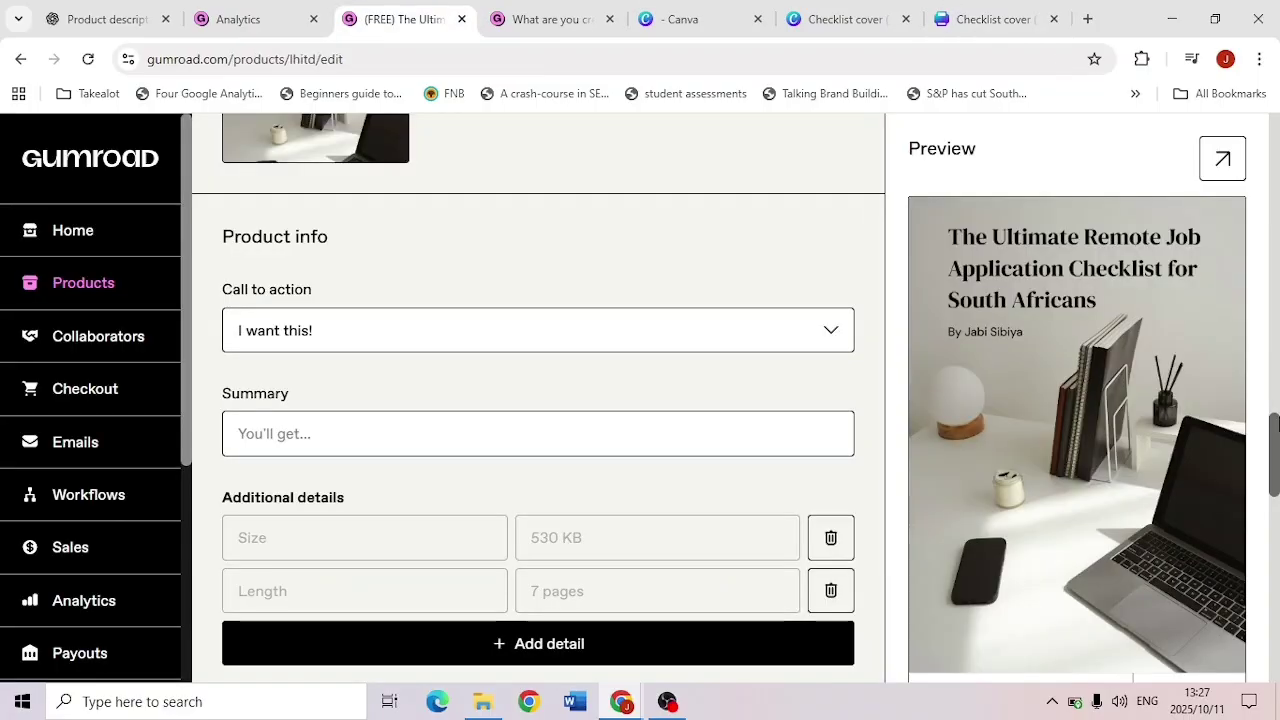
# Review the checklist's thumbnail section, and view the 600 x 600 px and A4 checklist cover designs in Canva.
pyautogui.scroll(4, 1277, 397)
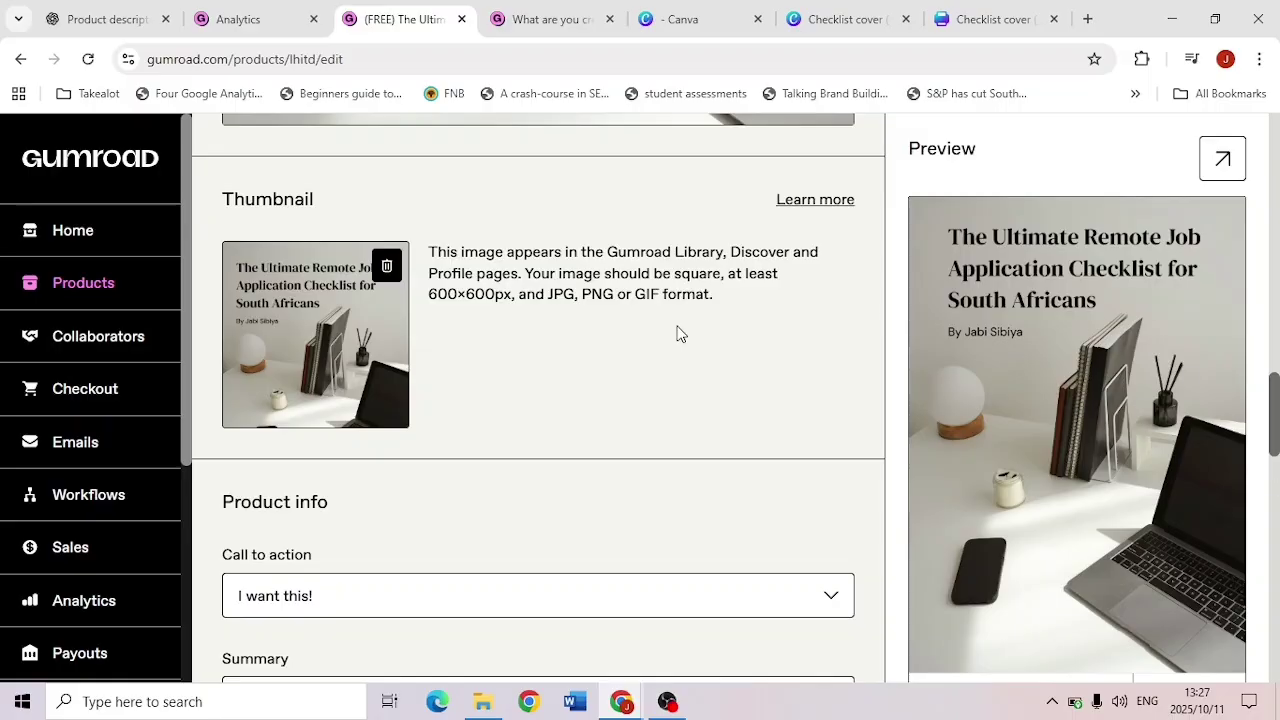
pyautogui.click(848, 19)
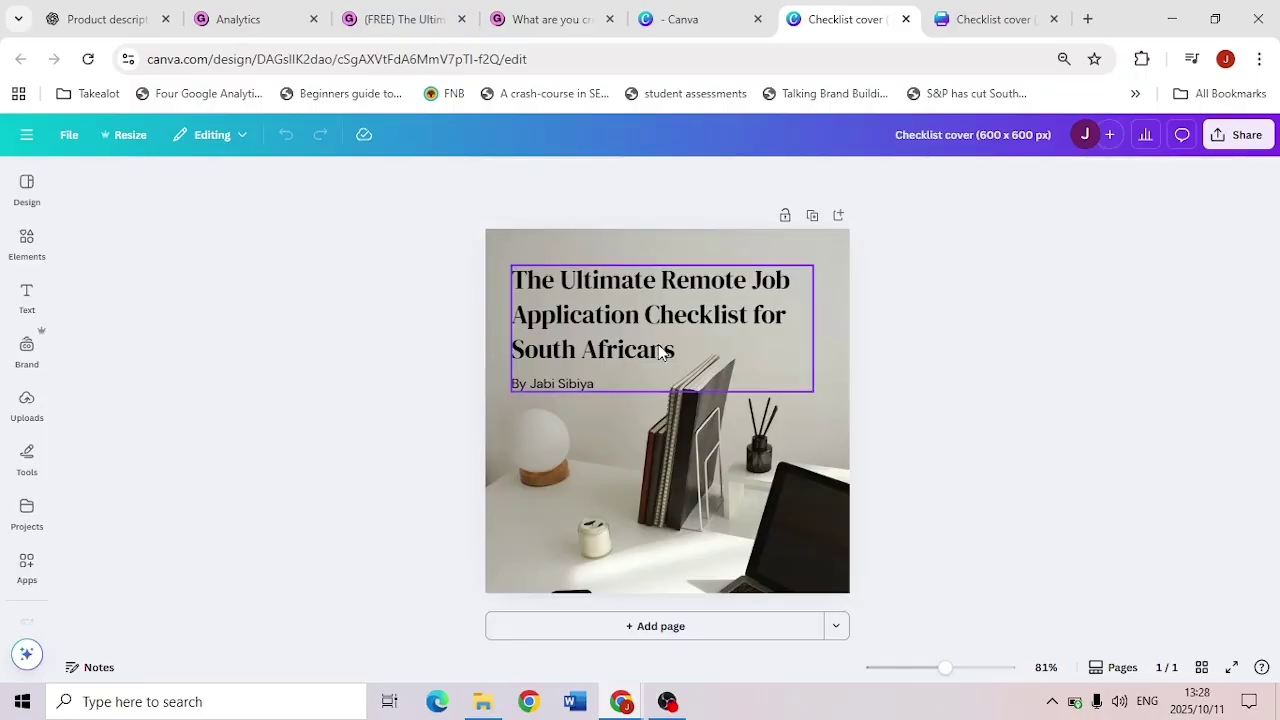
pyautogui.click(968, 16)
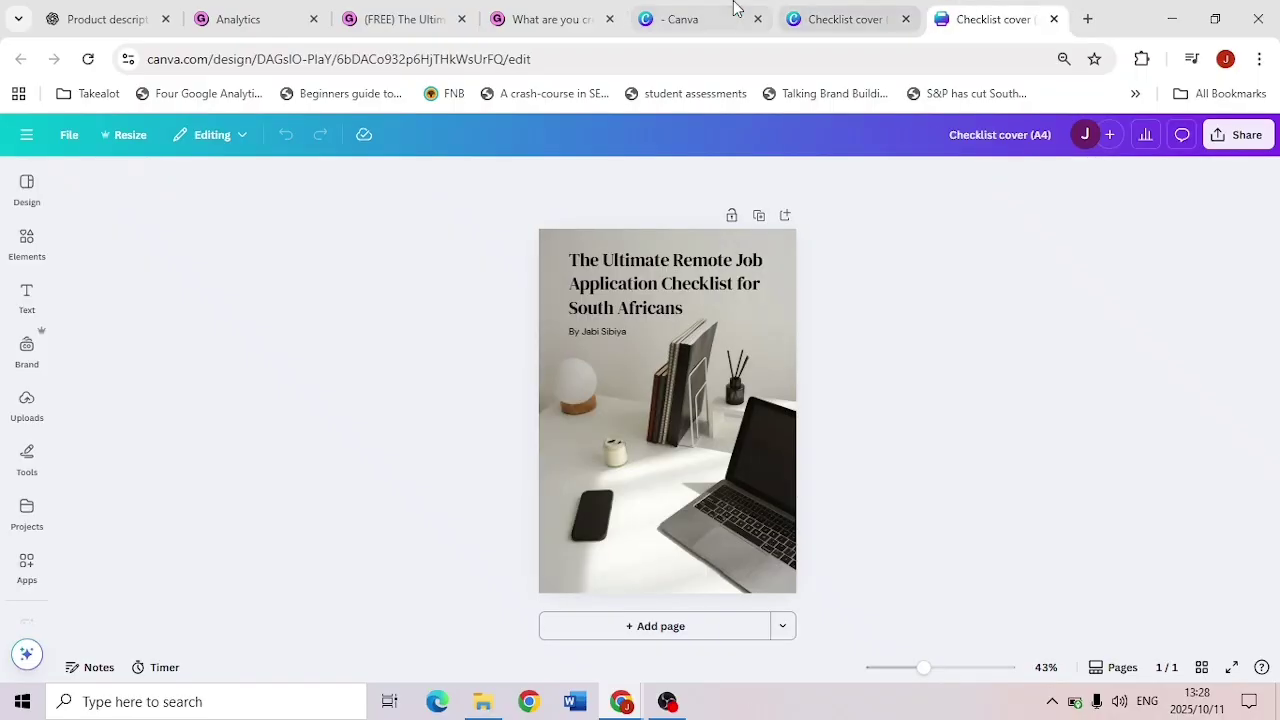
# Return to the checklist product in Gumroad and look through the call-to-action options, leaving the selection as it is.
pyautogui.click(543, 19)
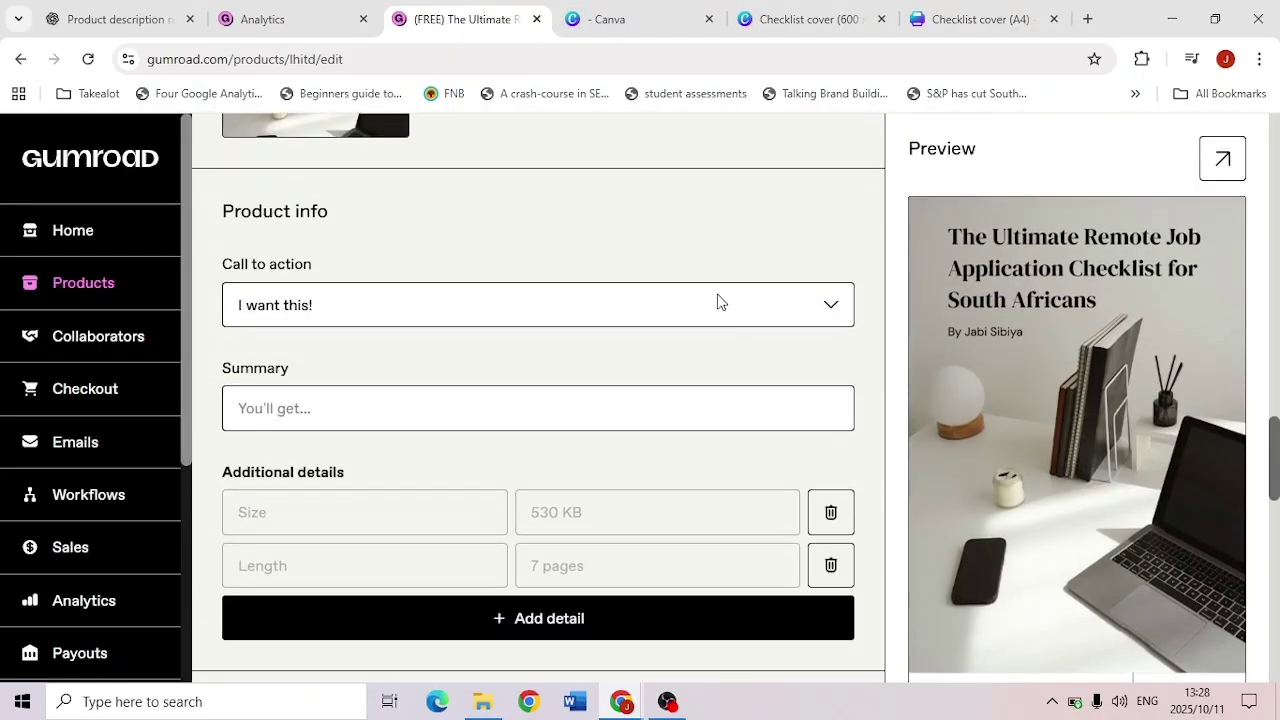
pyautogui.click(834, 307)
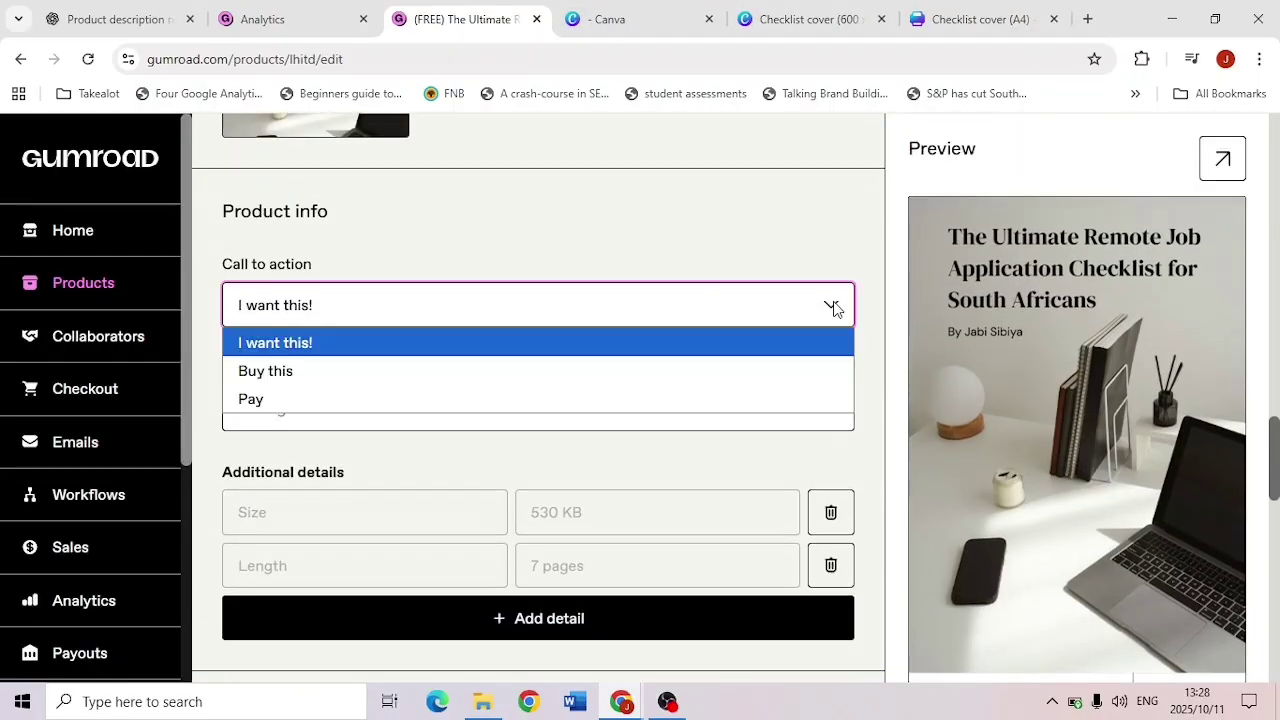
pyautogui.click(790, 236)
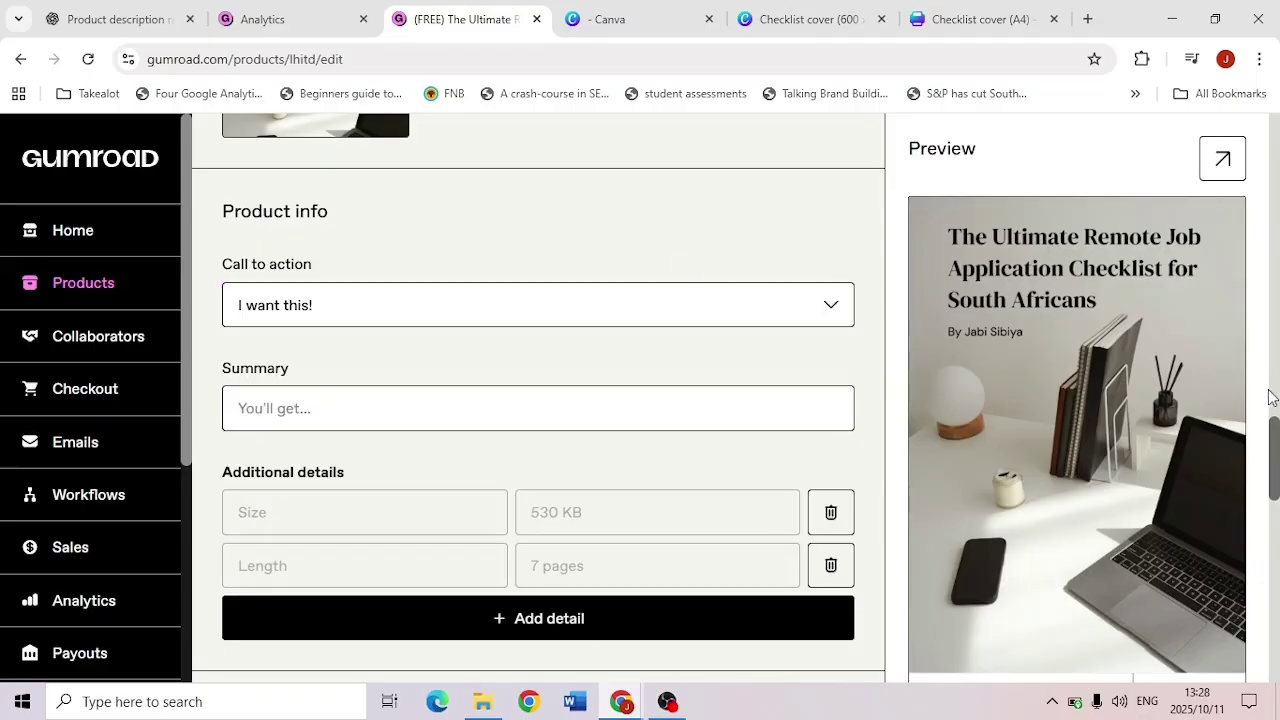
# Review the checklist's additional details, integrations and pricing sections, including the pay-what-you-want option.
pyautogui.moveTo(1276, 436); pyautogui.dragTo(1277, 460)
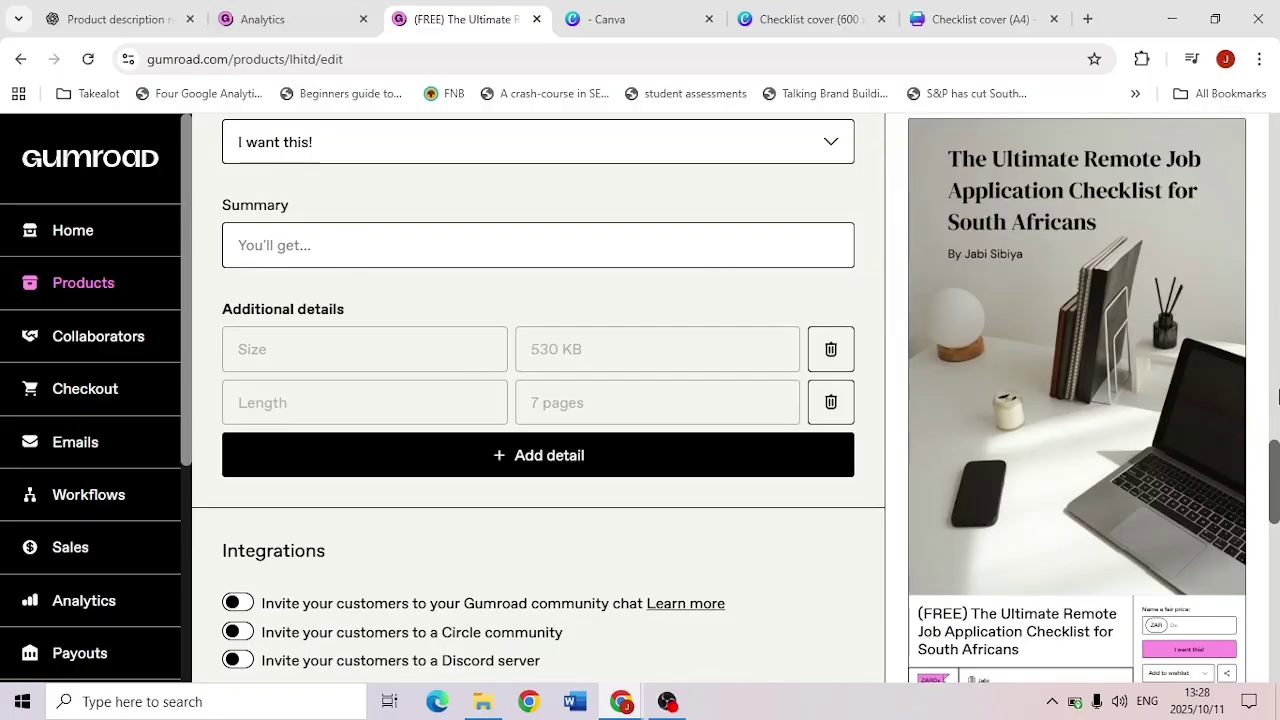
pyautogui.moveTo(1275, 463); pyautogui.dragTo(1275, 515)
pyautogui.scroll(-1, 1275, 455)
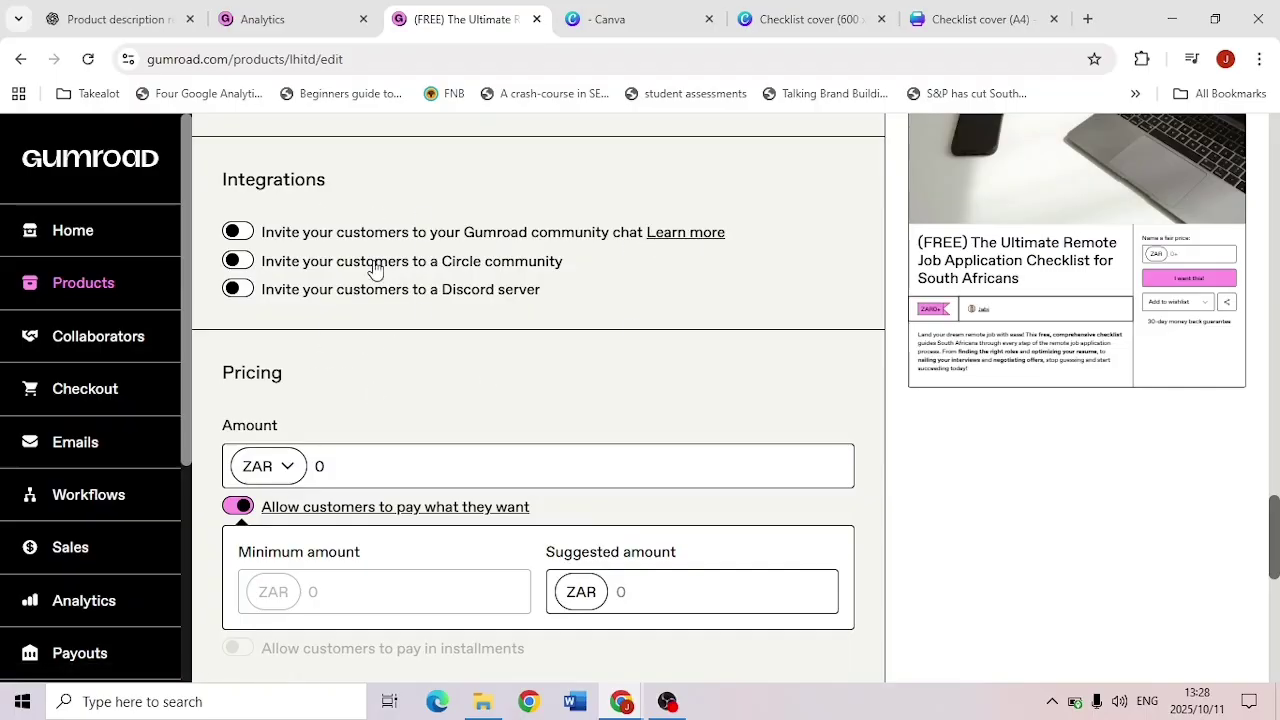
pyautogui.scroll(-3, 1275, 533)
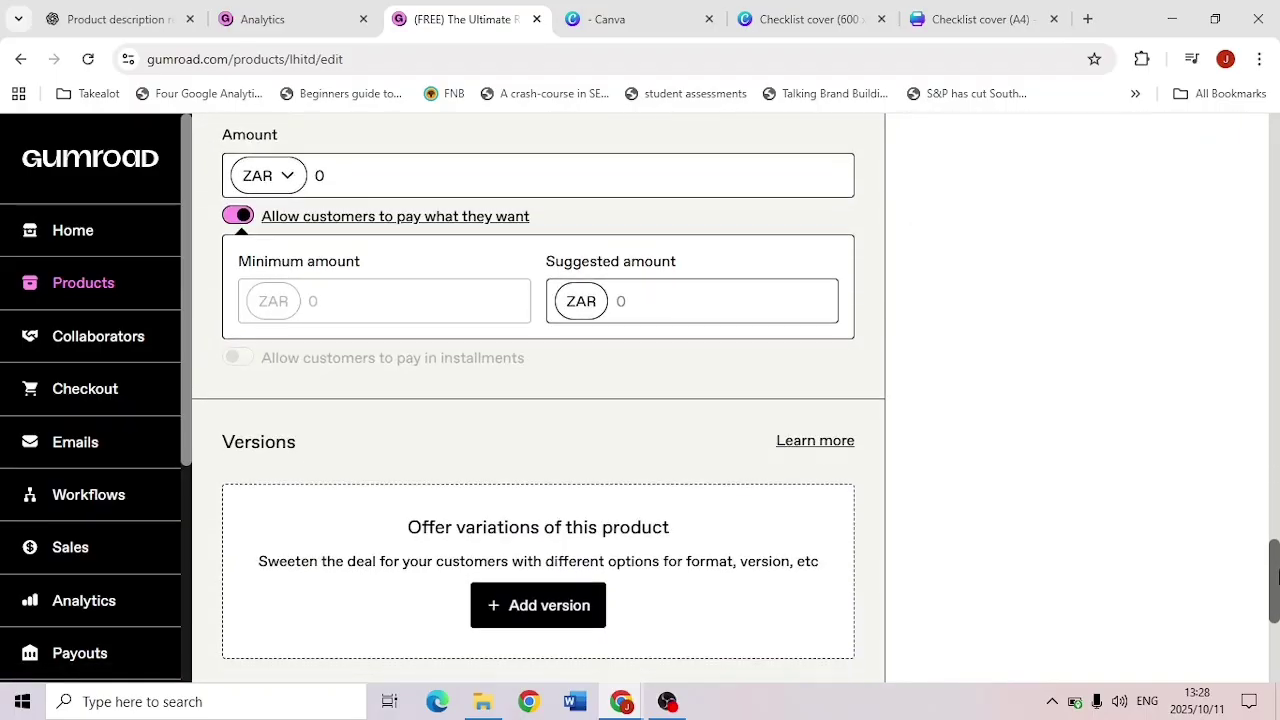
pyautogui.scroll(1, 240, 329)
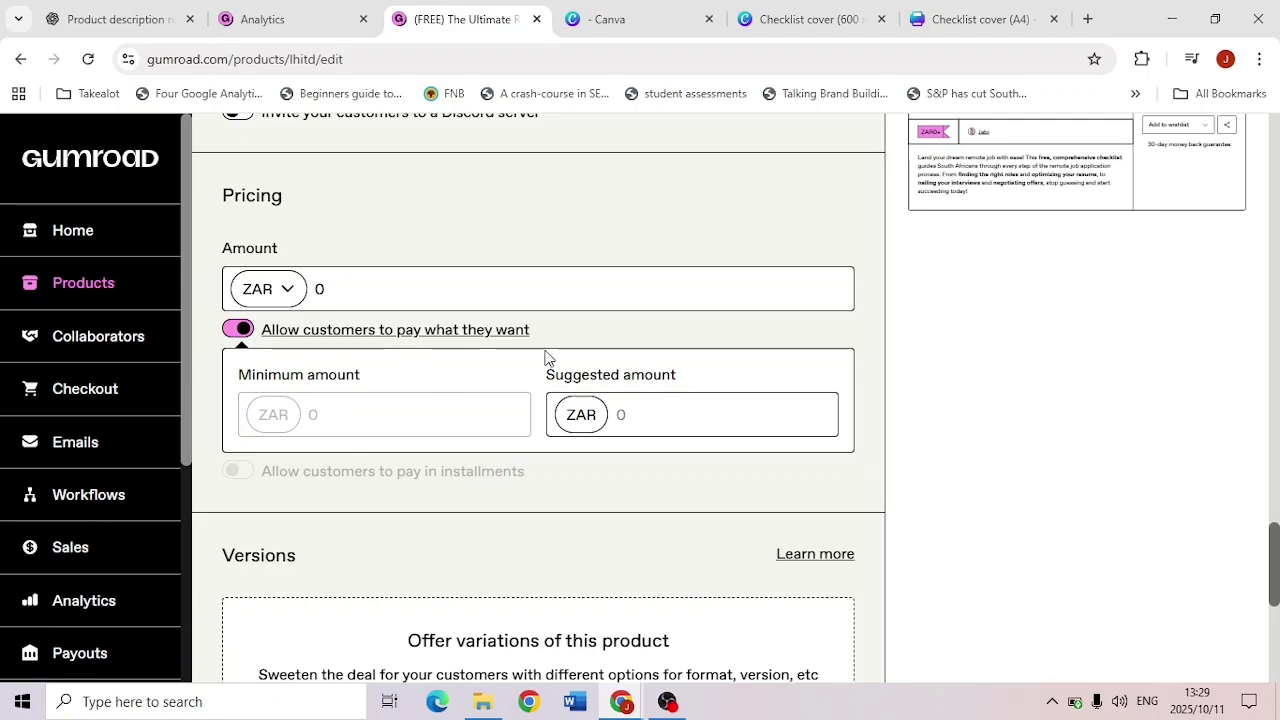
# Review the versions and settings sections, switching Limit product sales on to see its purchase limit field and off again.
pyautogui.moveTo(1274, 534); pyautogui.dragTo(1274, 601)
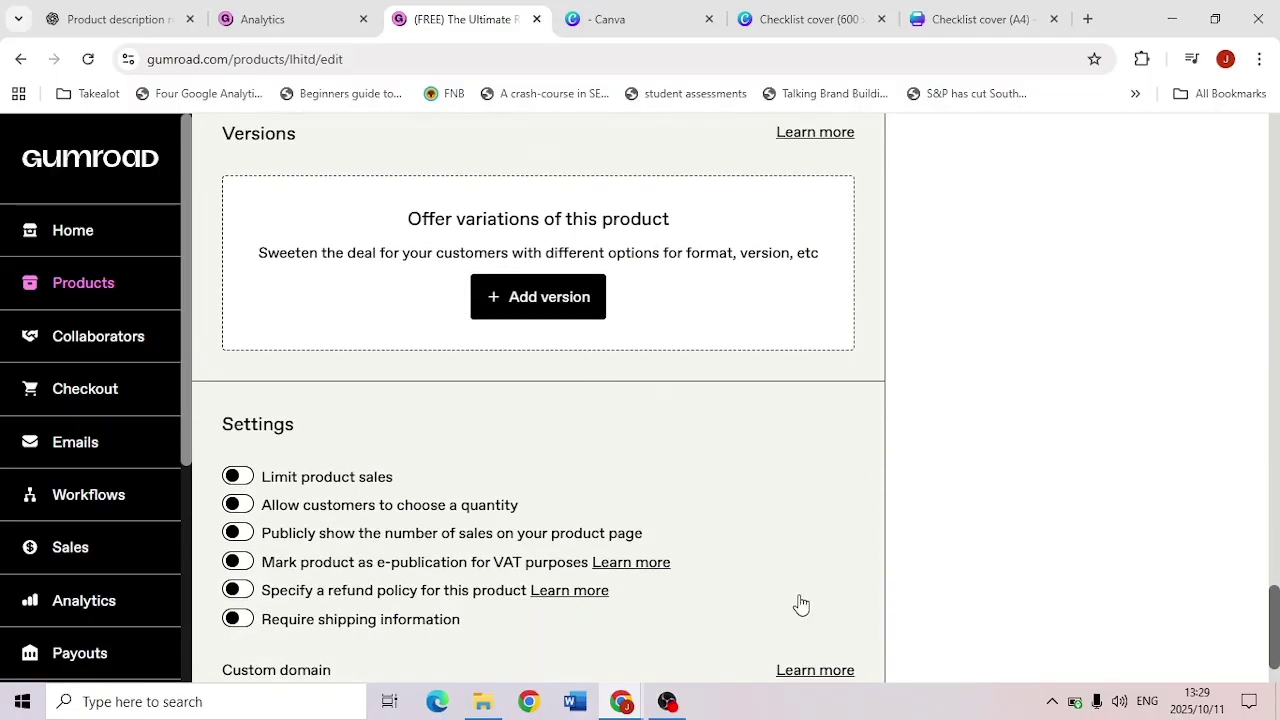
pyautogui.moveTo(1276, 601); pyautogui.dragTo(1250, 618)
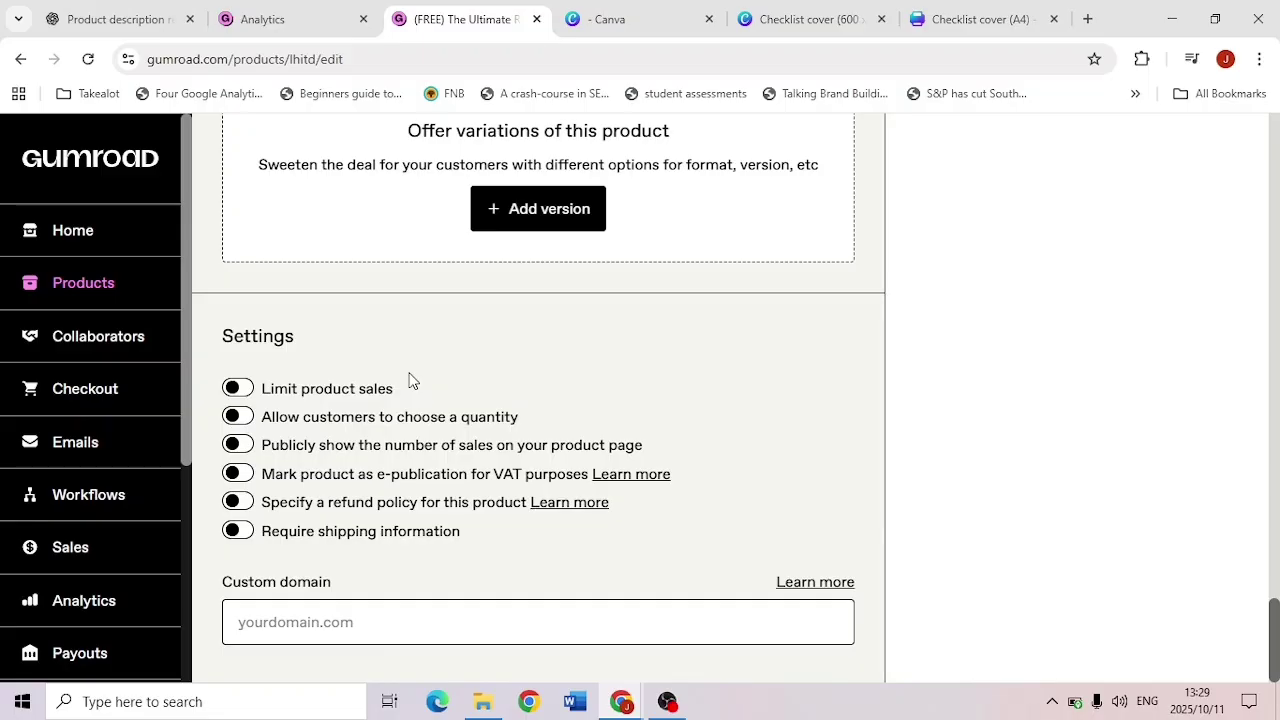
pyautogui.click(239, 387)
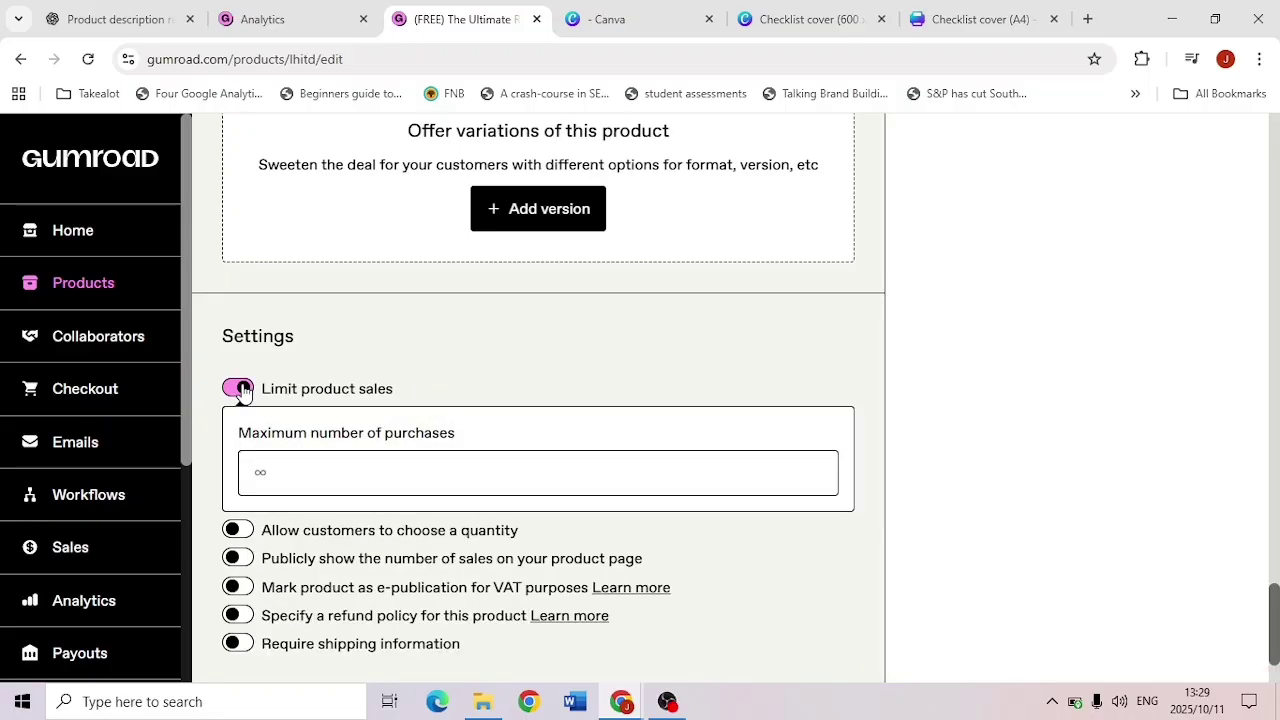
pyautogui.click(239, 389)
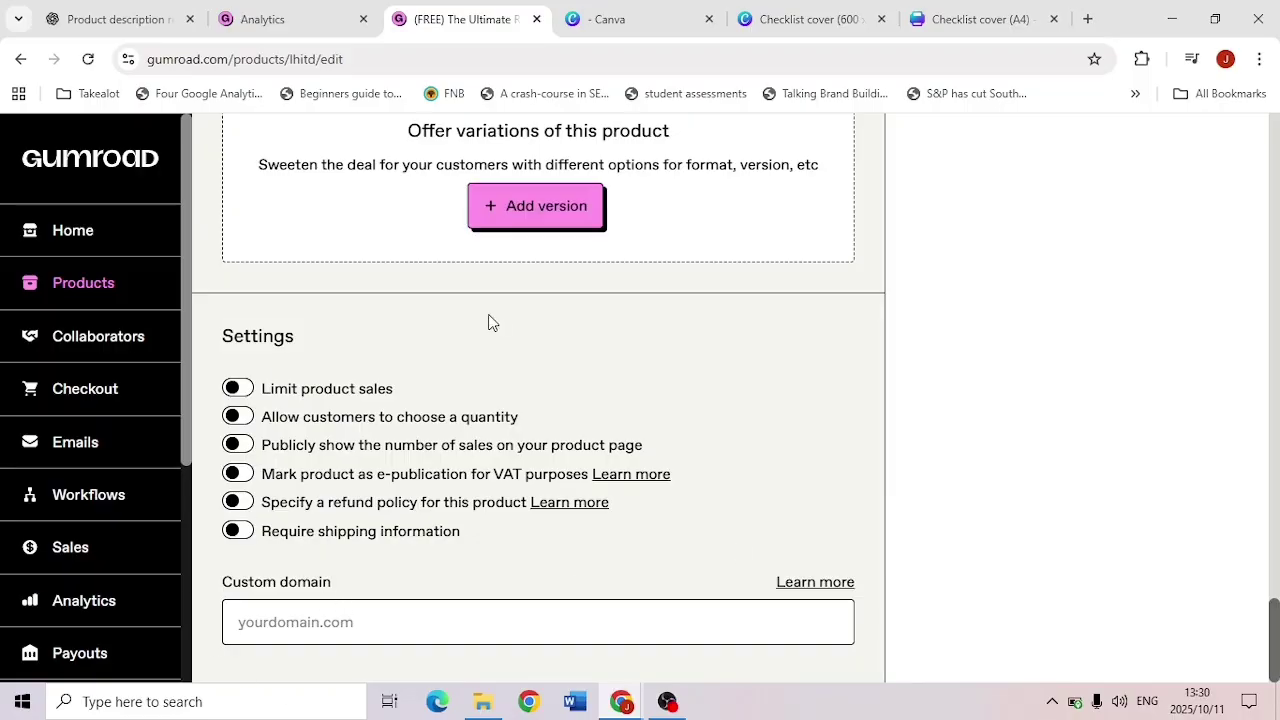
# Open the checklist's content page and examine its link dialog and insertable elements without adding anything.
pyautogui.moveTo(1276, 627); pyautogui.dragTo(1276, 140)
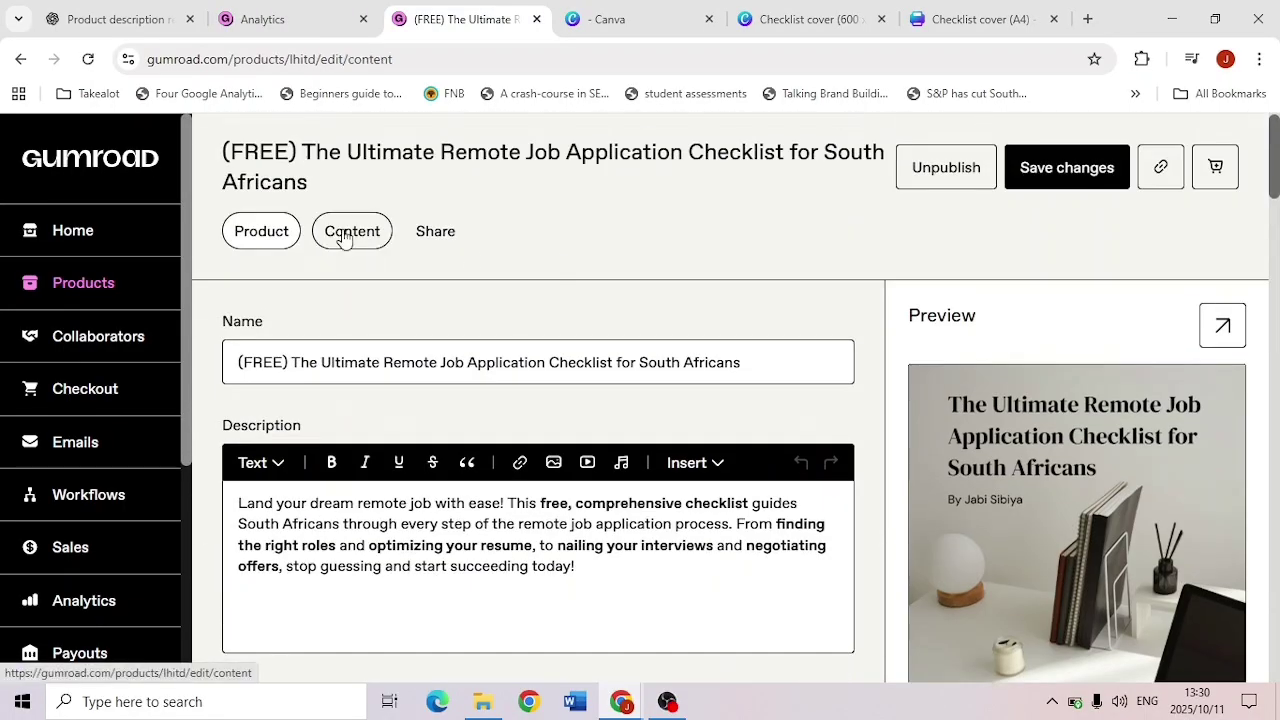
pyautogui.click(346, 234)
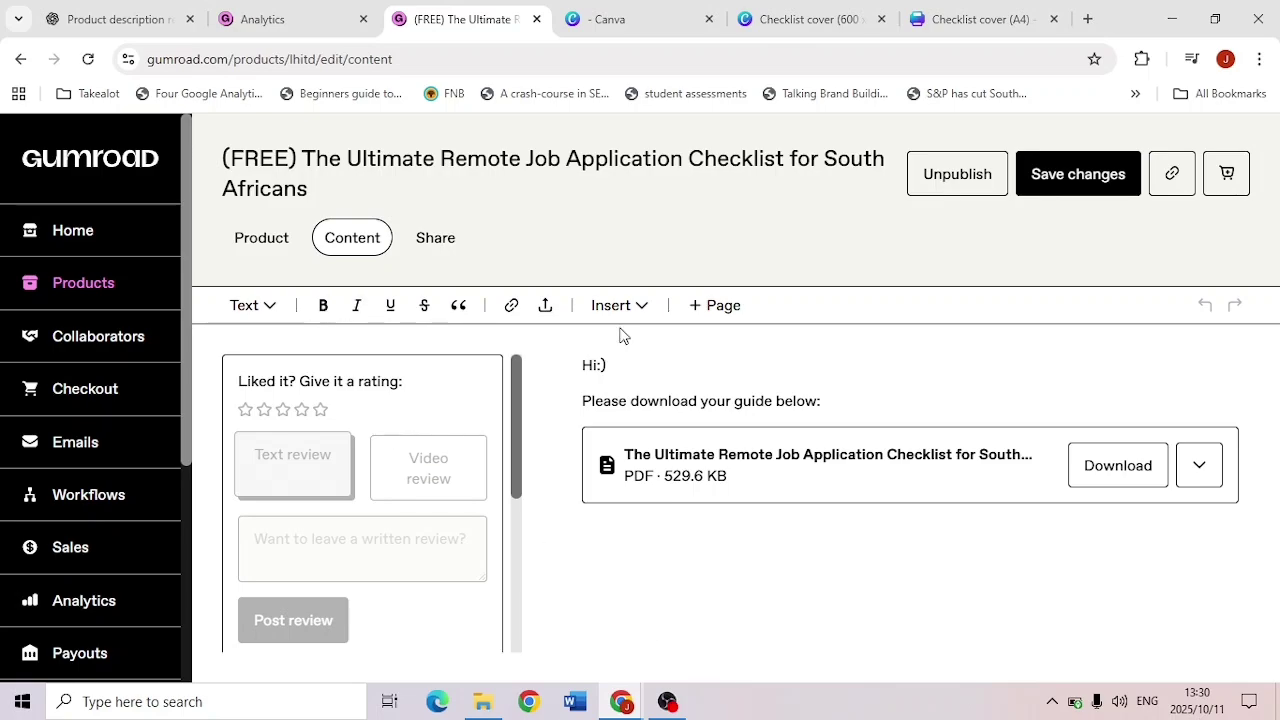
pyautogui.click(512, 306)
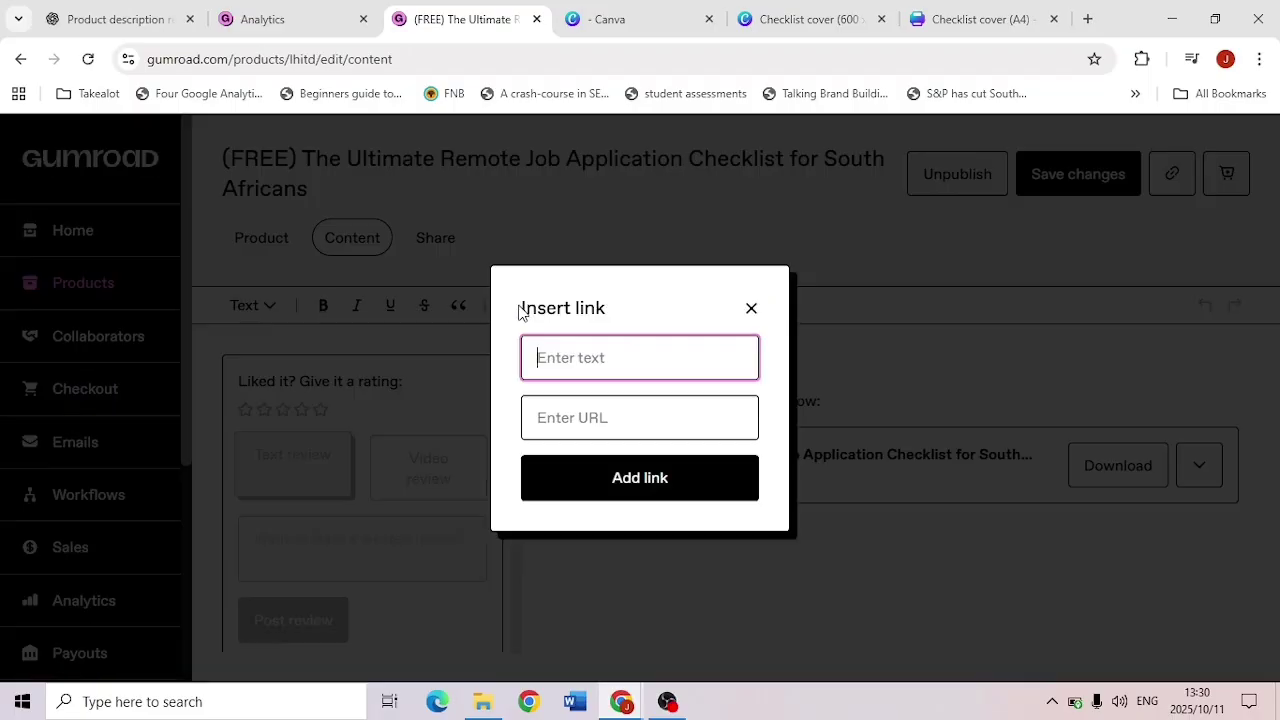
pyautogui.click(752, 312)
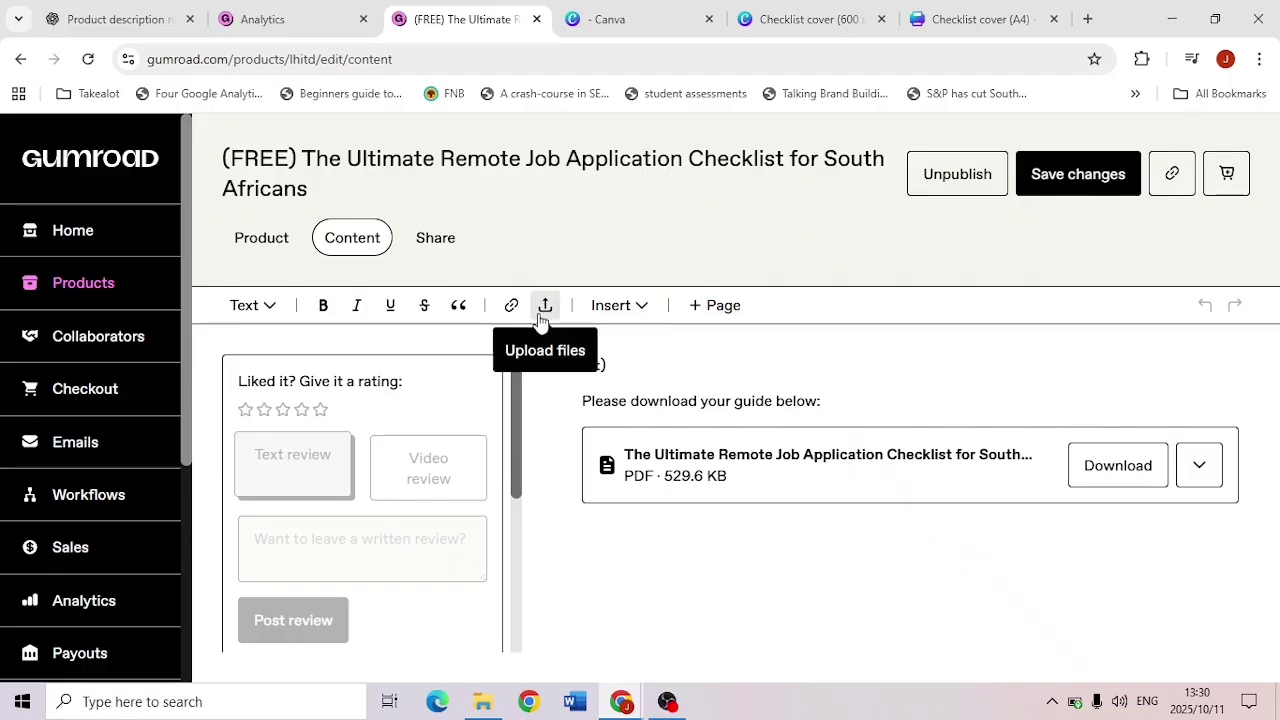
pyautogui.click(641, 308)
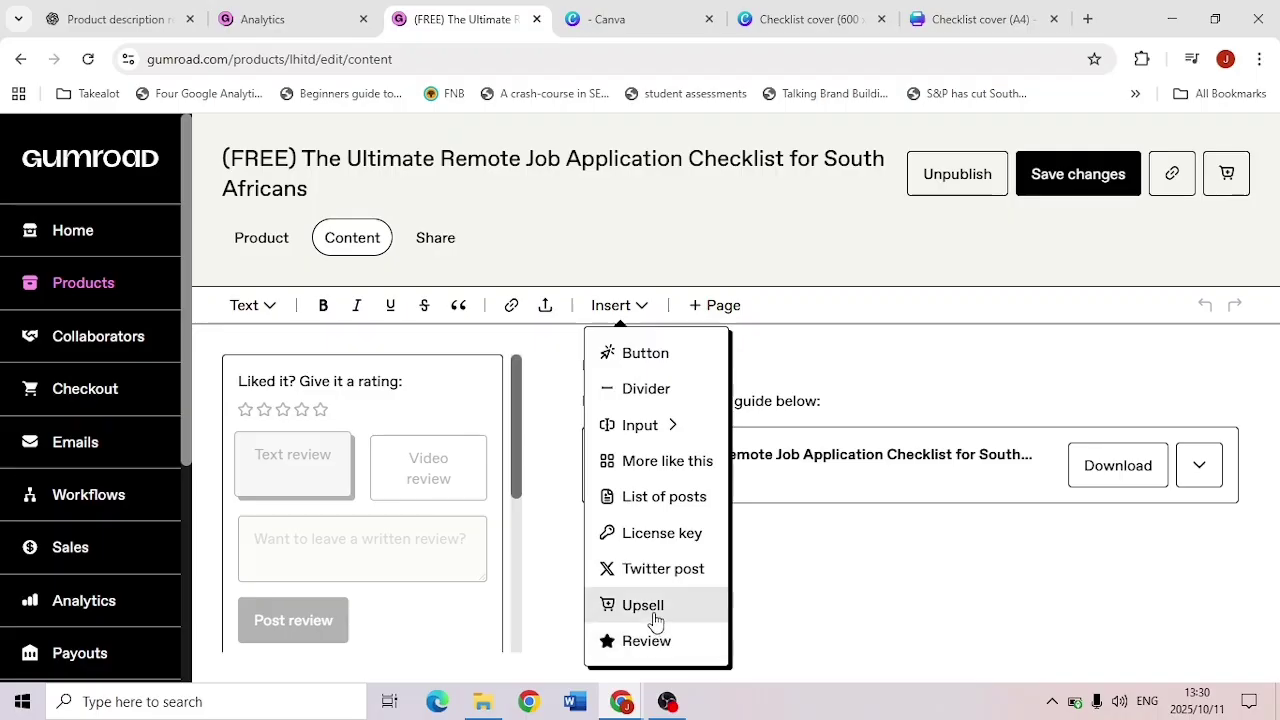
pyautogui.click(774, 234)
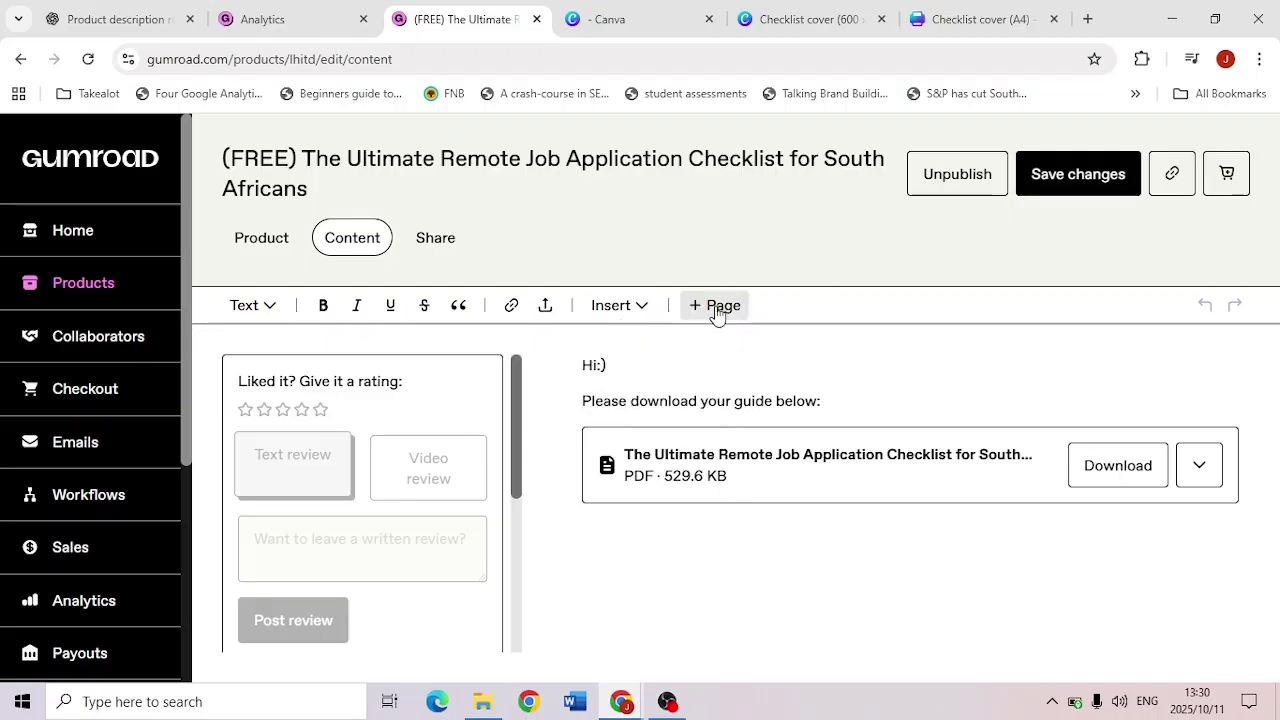
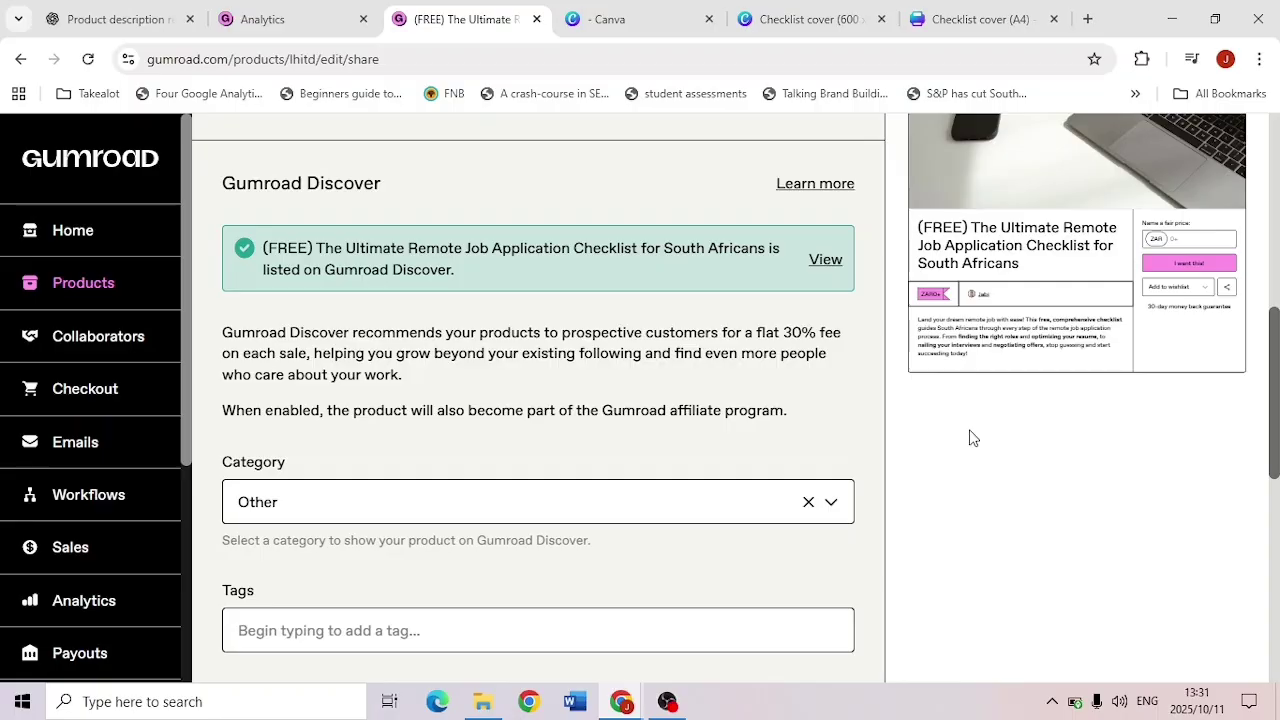
# Review the Gumroad Discover category and tags on the checklist's share page, and toggle the 1-5 star rating display.
pyautogui.moveTo(1276, 372)
pyautogui.mouseDown()
pyautogui.moveTo(1276, 408)
pyautogui.moveTo(1276, 397)
pyautogui.mouseUp()
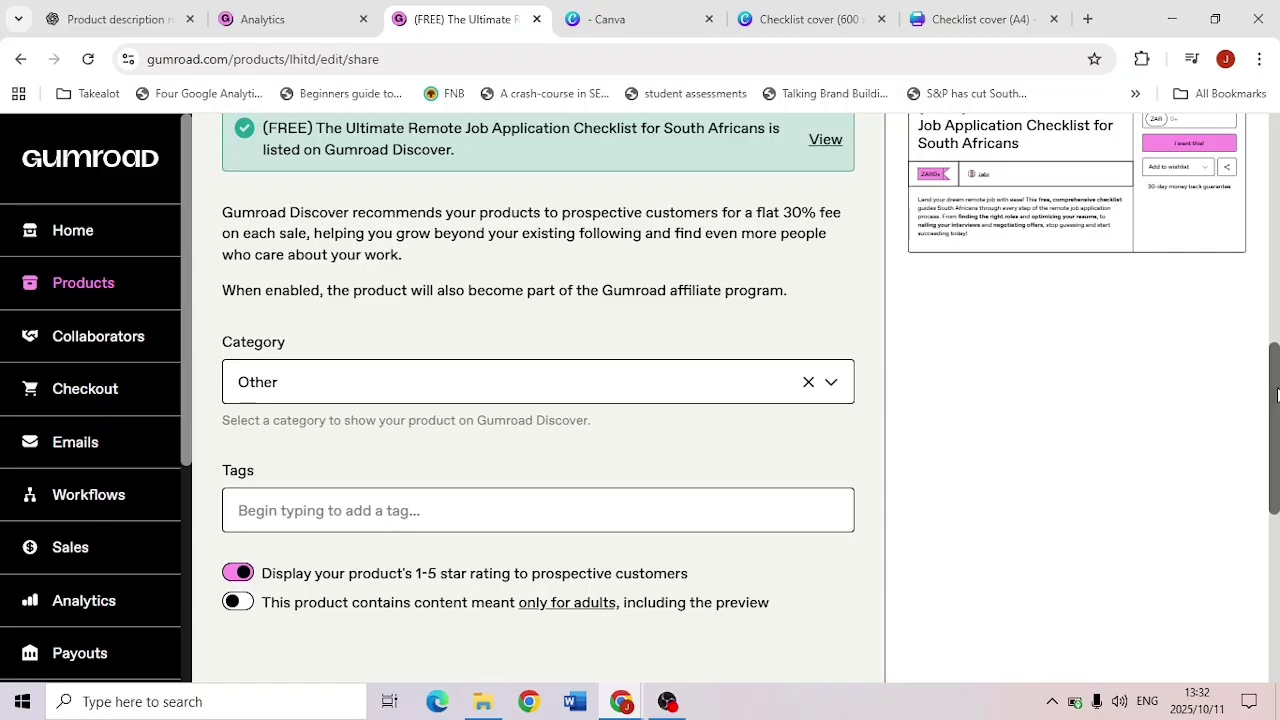
pyautogui.scroll(-3, 1000, 320)
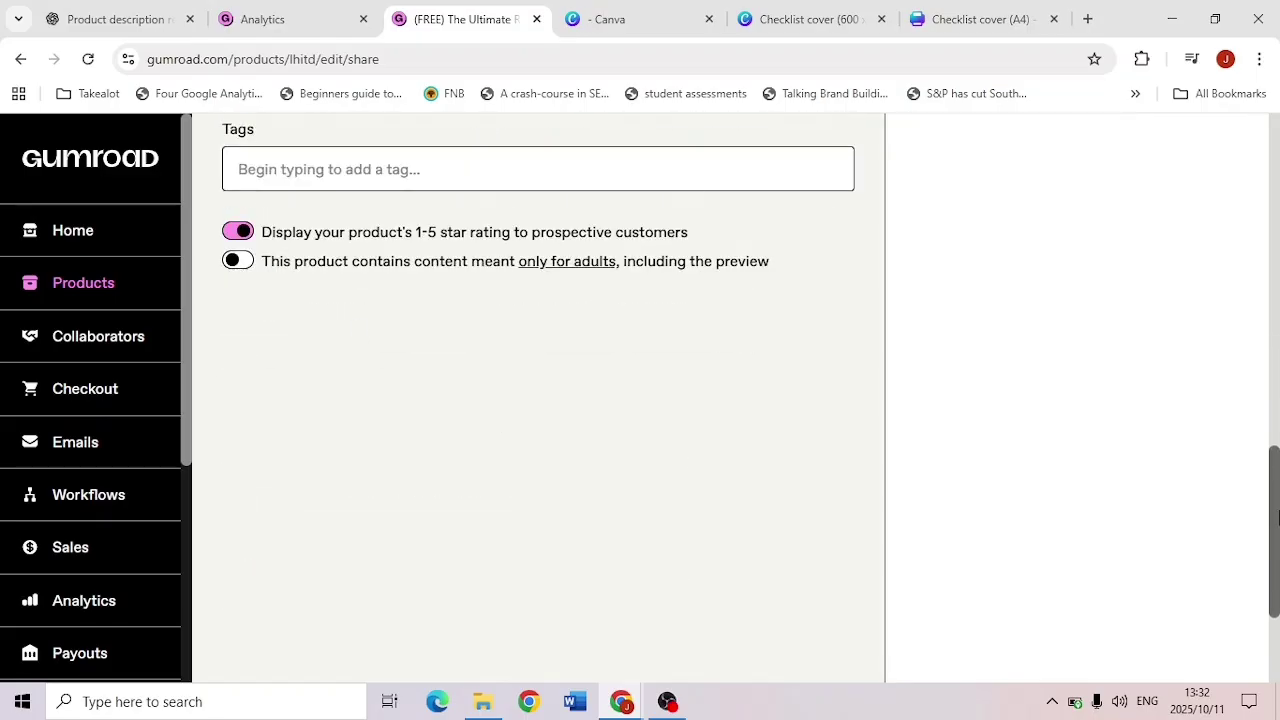
pyautogui.scroll(4, 800, 400)
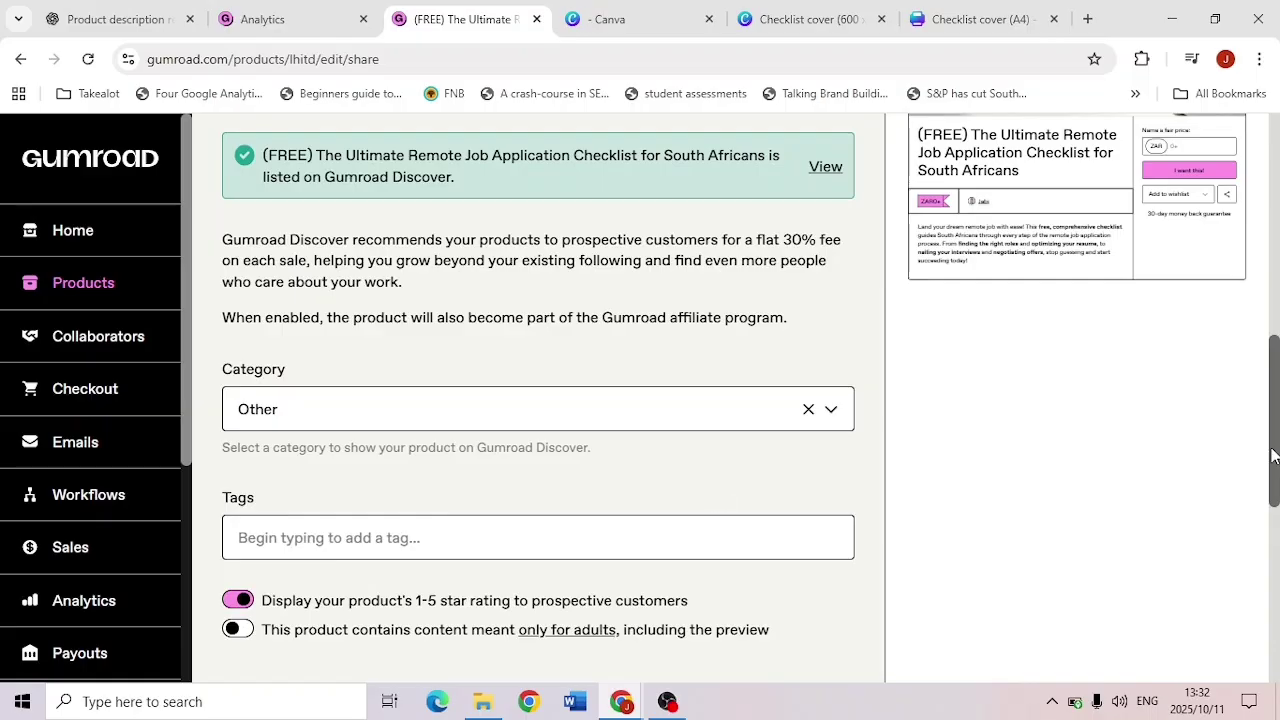
pyautogui.moveTo(1273, 471); pyautogui.dragTo(1273, 540)
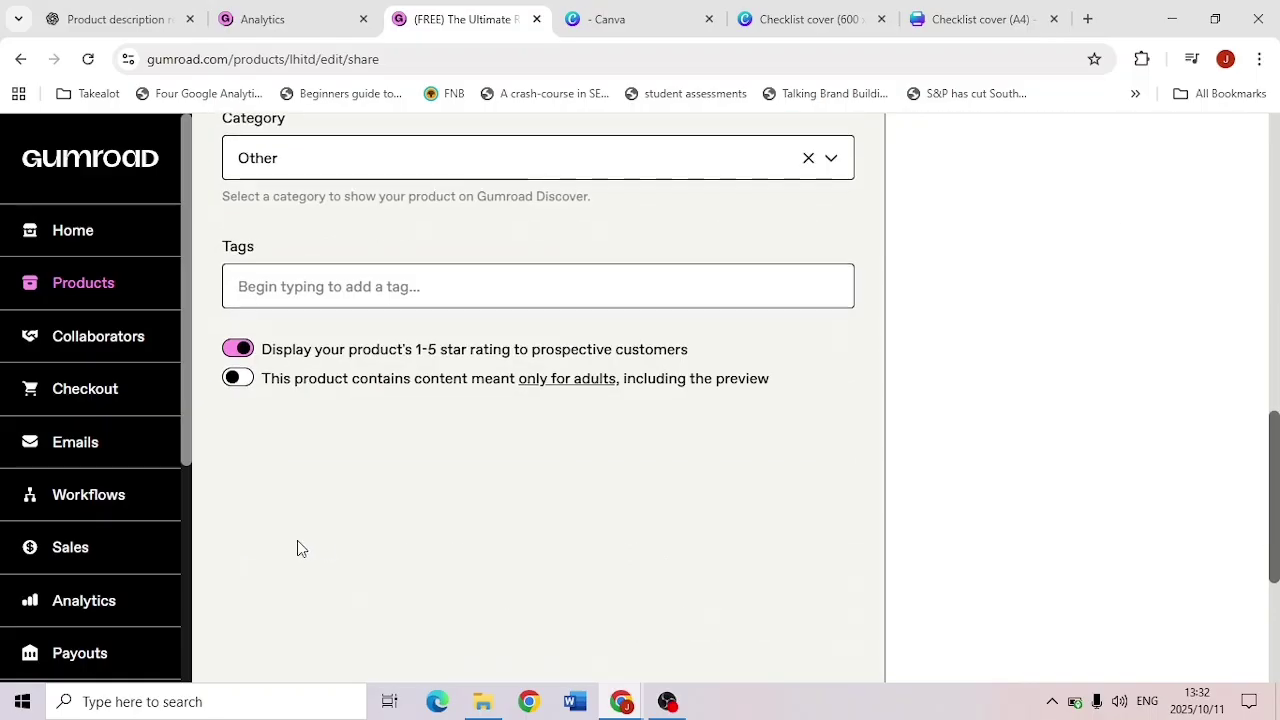
pyautogui.click(242, 352)
pyautogui.scroll(10, 262, 300)
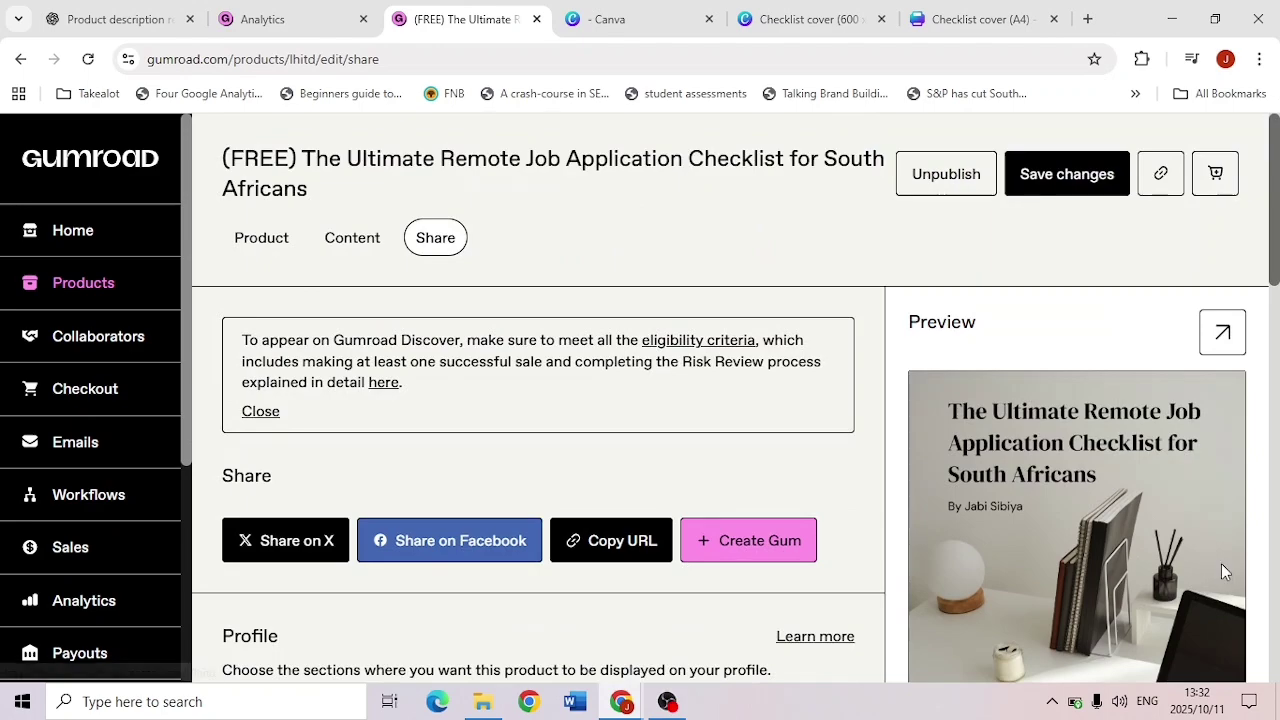
# Open the checklist's public product page, look through its cover, description and price, and close it.
pyautogui.click(1220, 331)
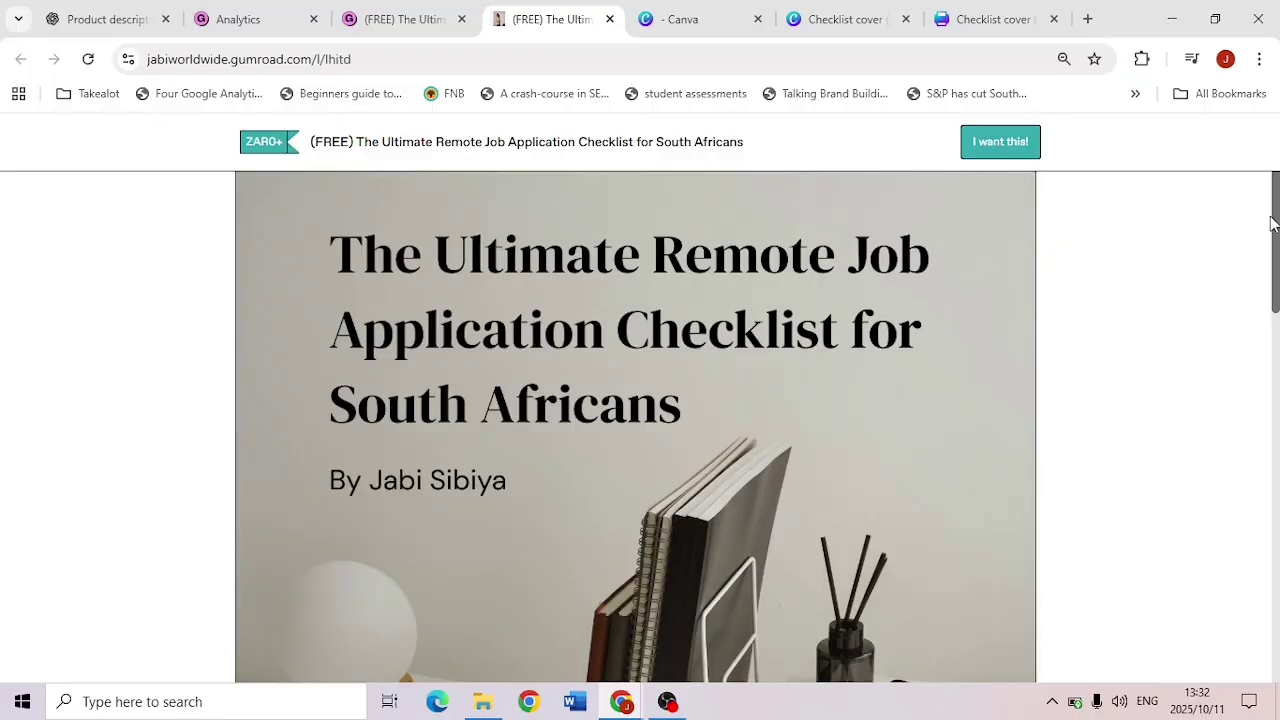
pyautogui.moveTo(1274, 270); pyautogui.dragTo(1276, 567)
pyautogui.moveTo(1276, 511); pyautogui.dragTo(1276, 578)
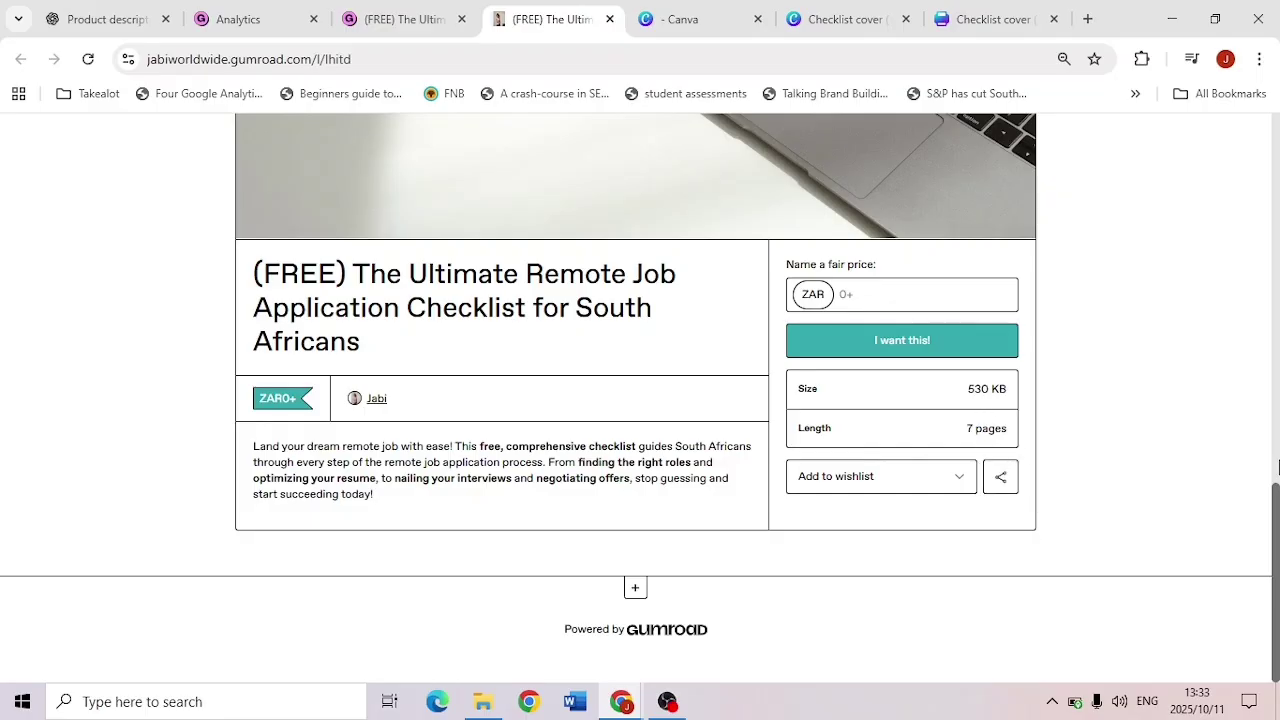
pyautogui.moveTo(1276, 548); pyautogui.dragTo(1277, 220)
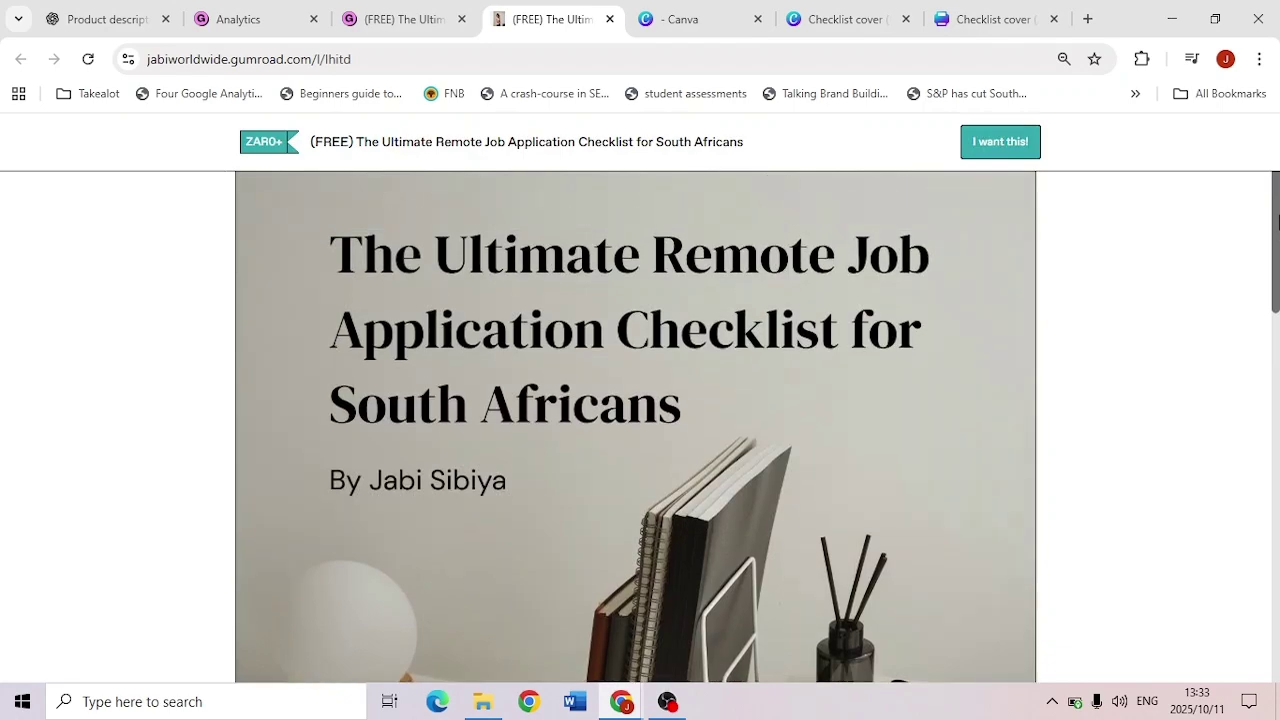
pyautogui.click(611, 19)
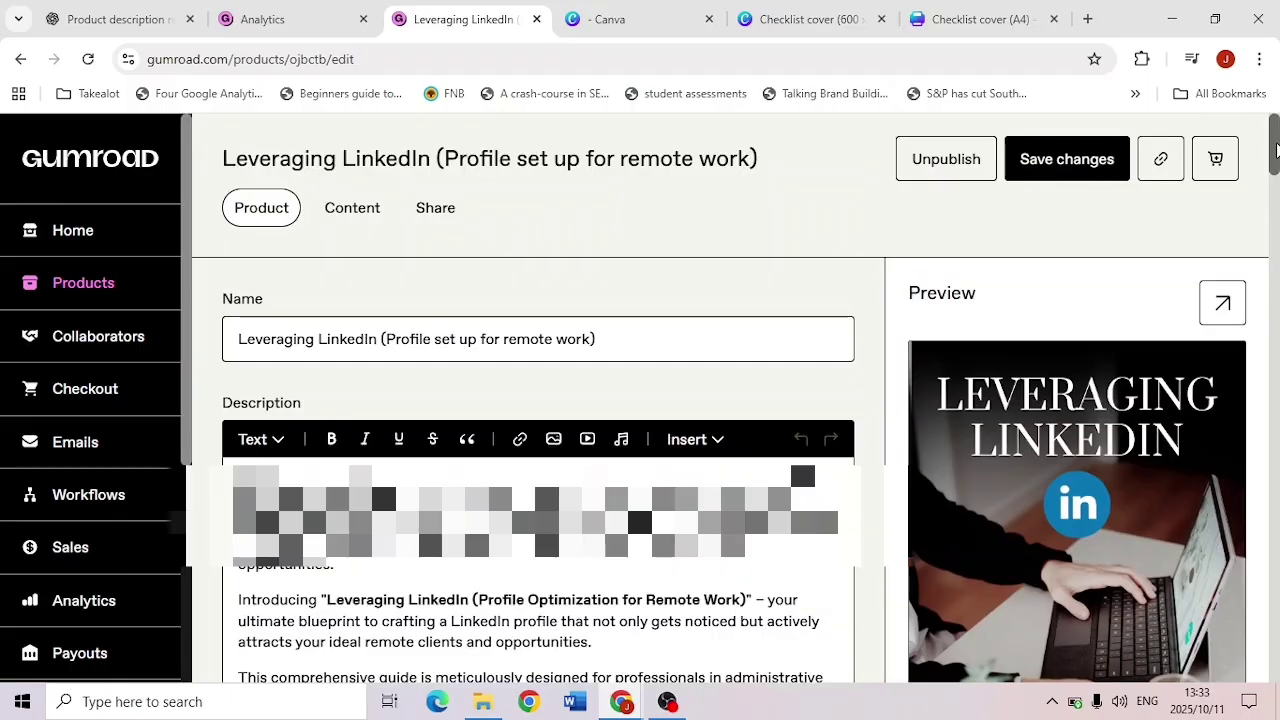
# Review the Leveraging LinkedIn product's description, URL, cover, product info, integrations and pricing.
pyautogui.moveTo(1277, 148)
pyautogui.mouseDown()
pyautogui.moveTo(1277, 184)
pyautogui.moveTo(1277, 170)
pyautogui.mouseUp()
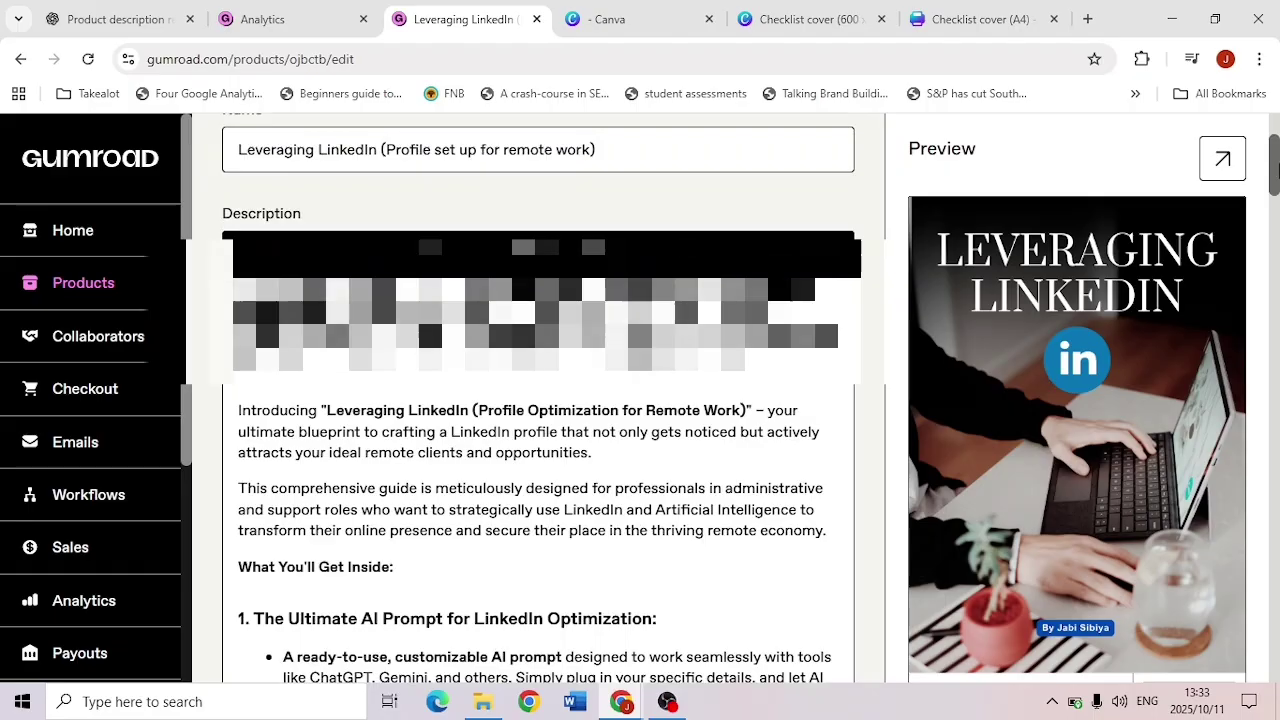
pyautogui.moveTo(1277, 183); pyautogui.dragTo(1275, 347)
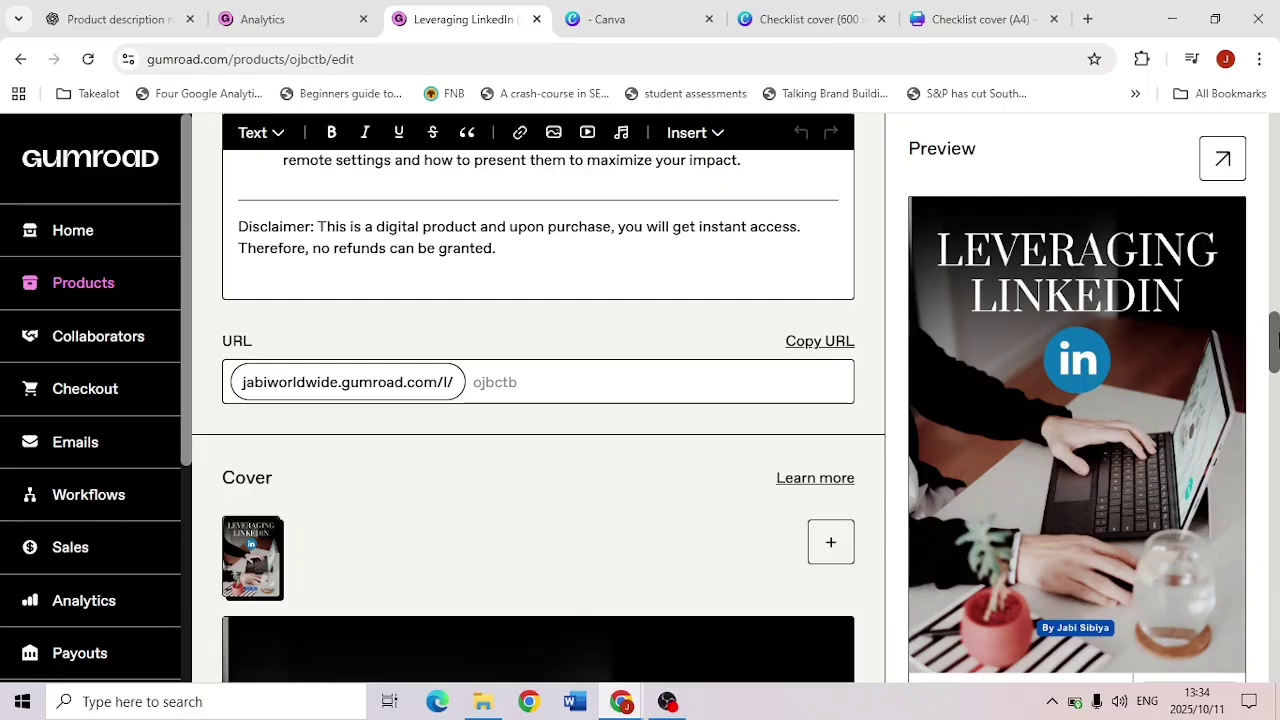
pyautogui.moveTo(1277, 340); pyautogui.dragTo(1274, 545)
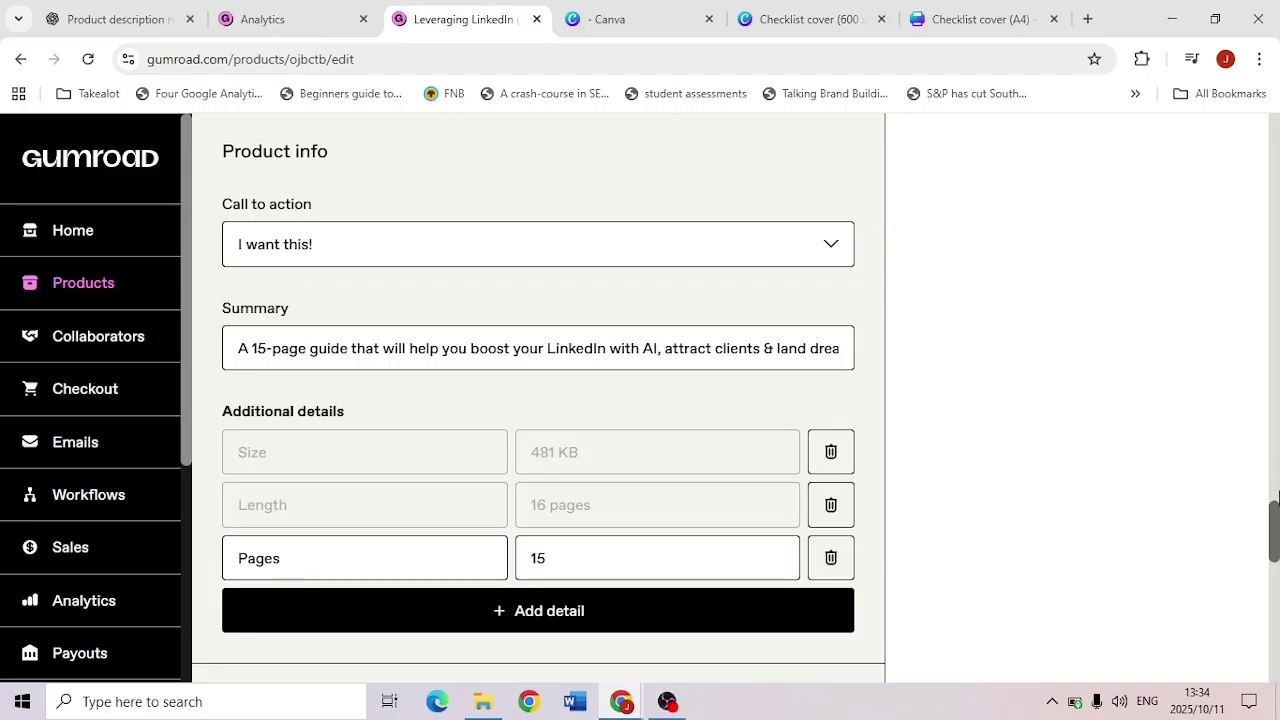
pyautogui.scroll(-2, 515, 470)
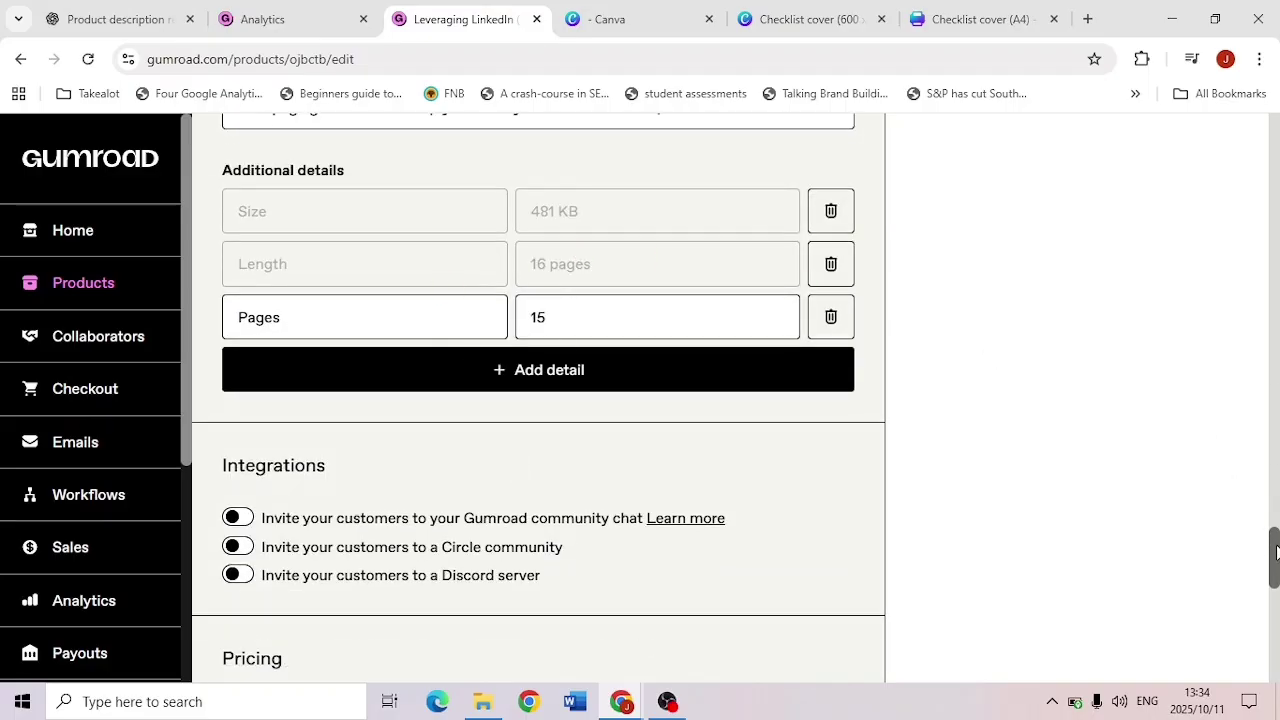
pyautogui.moveTo(1277, 554); pyautogui.dragTo(1277, 607)
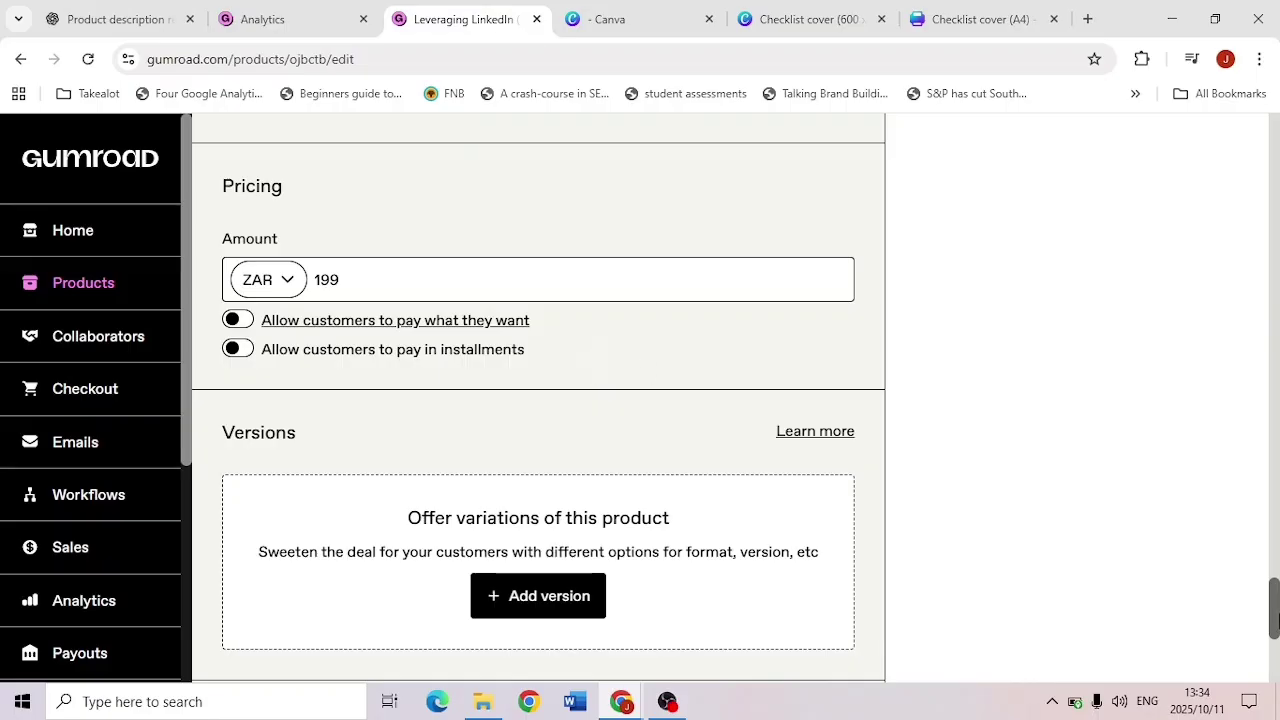
# Go to the checkout discounts, examine the blank form for creating a discount code, and leave it without adding one.
pyautogui.moveTo(1266, 642); pyautogui.dragTo(1275, 145)
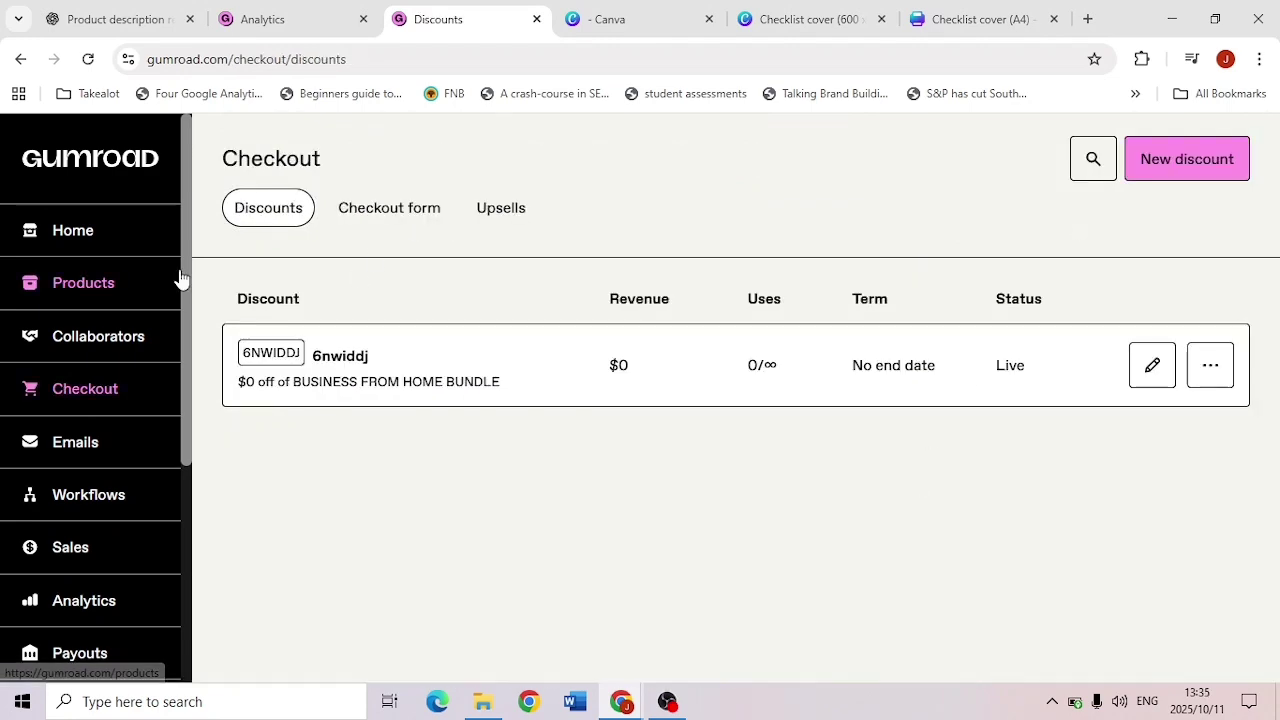
pyautogui.click(1193, 155)
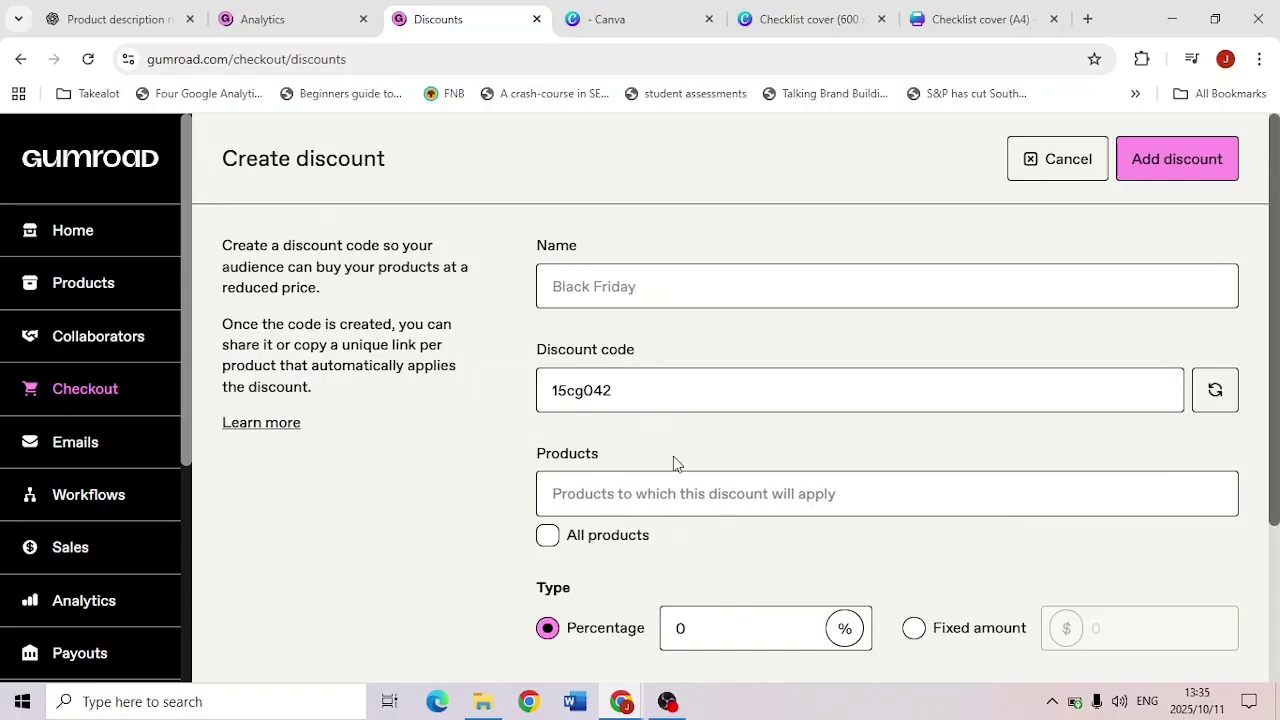
pyautogui.click(107, 395)
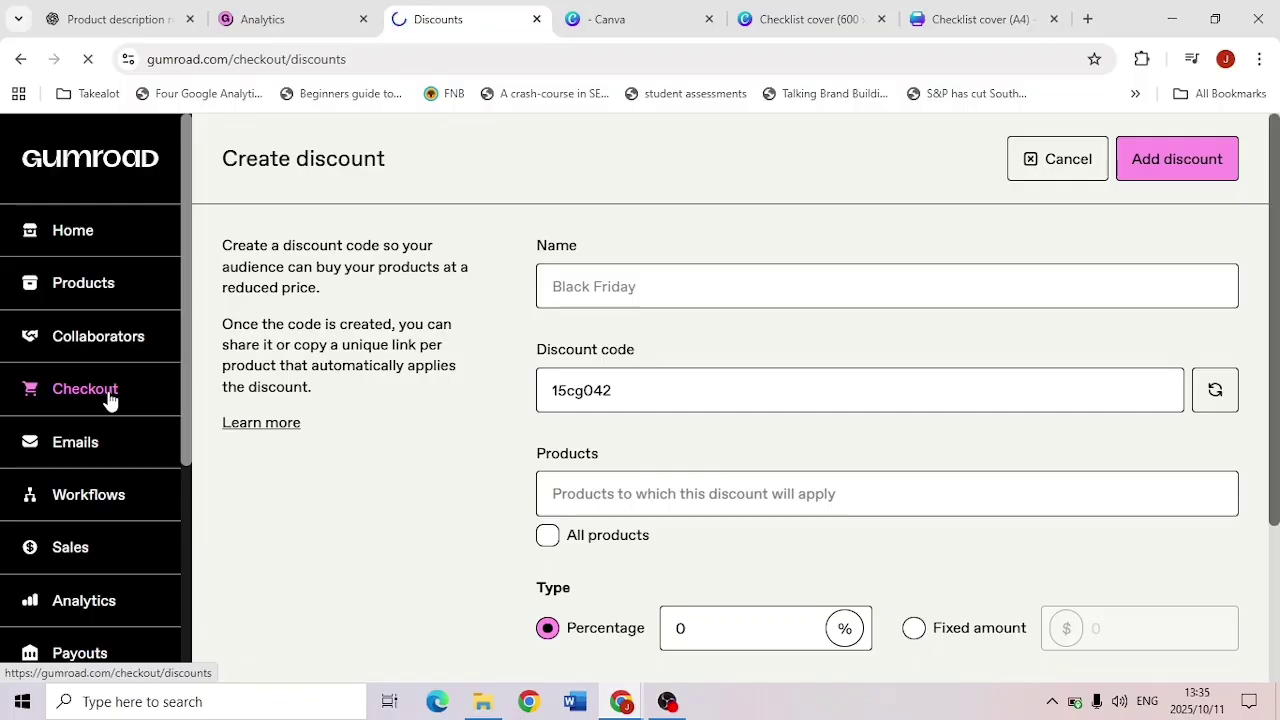
# Review the checkout form's custom field and discount settings and the upsells page, and return to the dashboard.
pyautogui.click(409, 220)
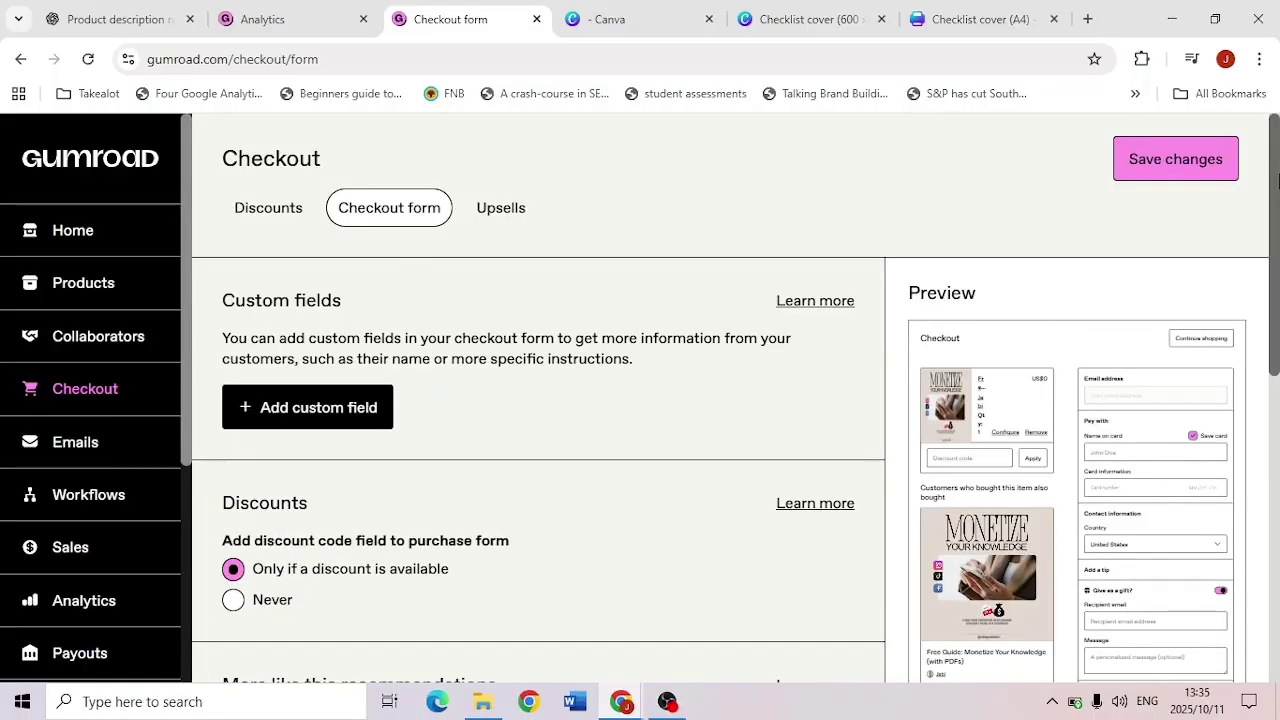
pyautogui.click(501, 209)
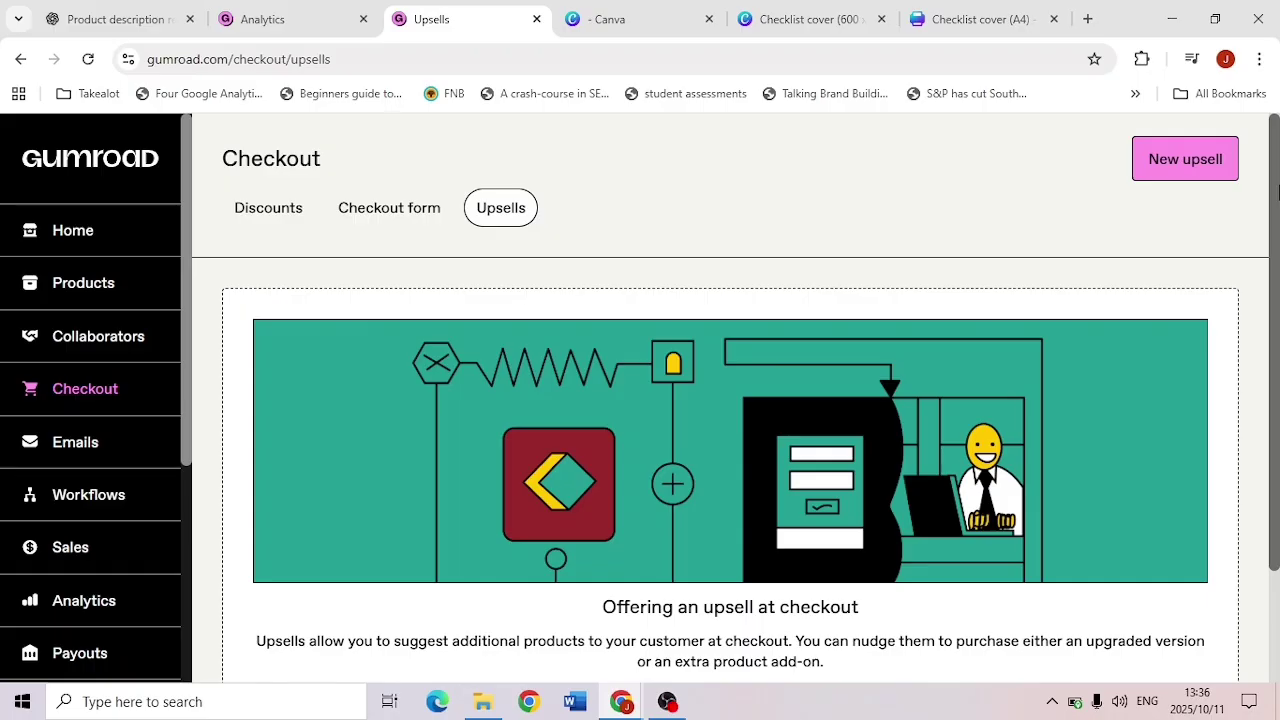
pyautogui.moveTo(1277, 190); pyautogui.dragTo(1276, 425)
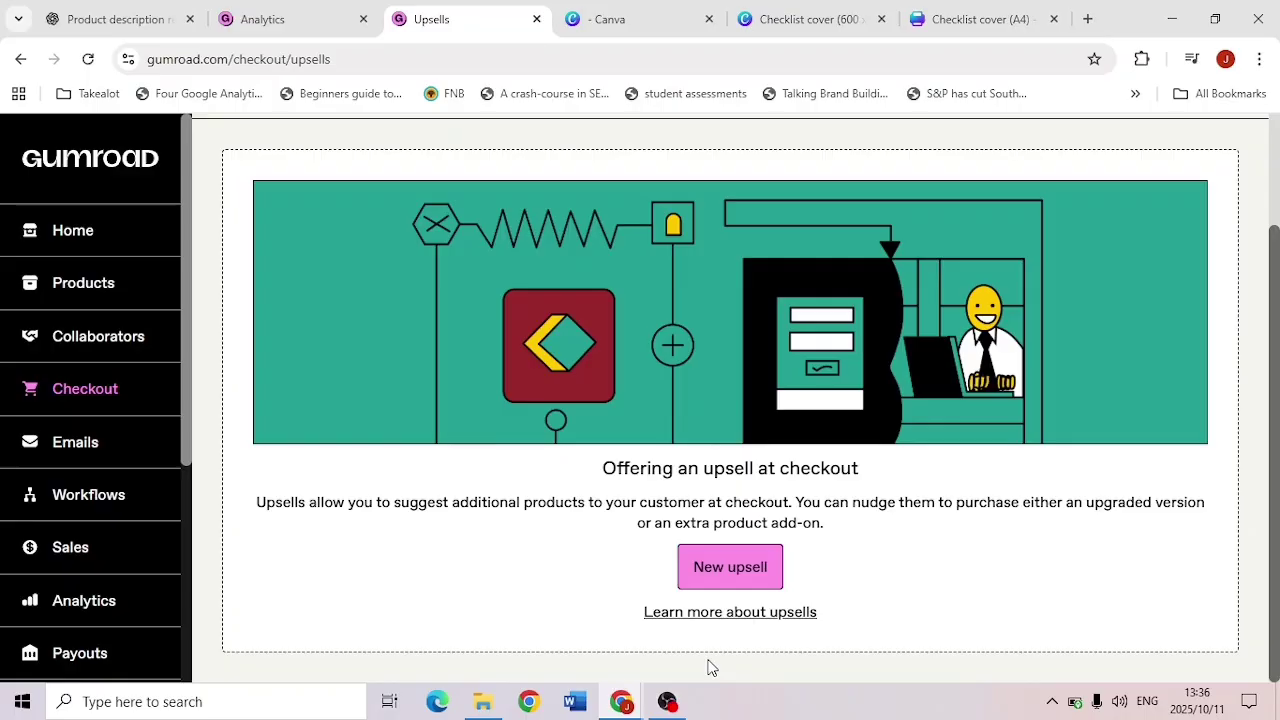
pyautogui.click(60, 212)
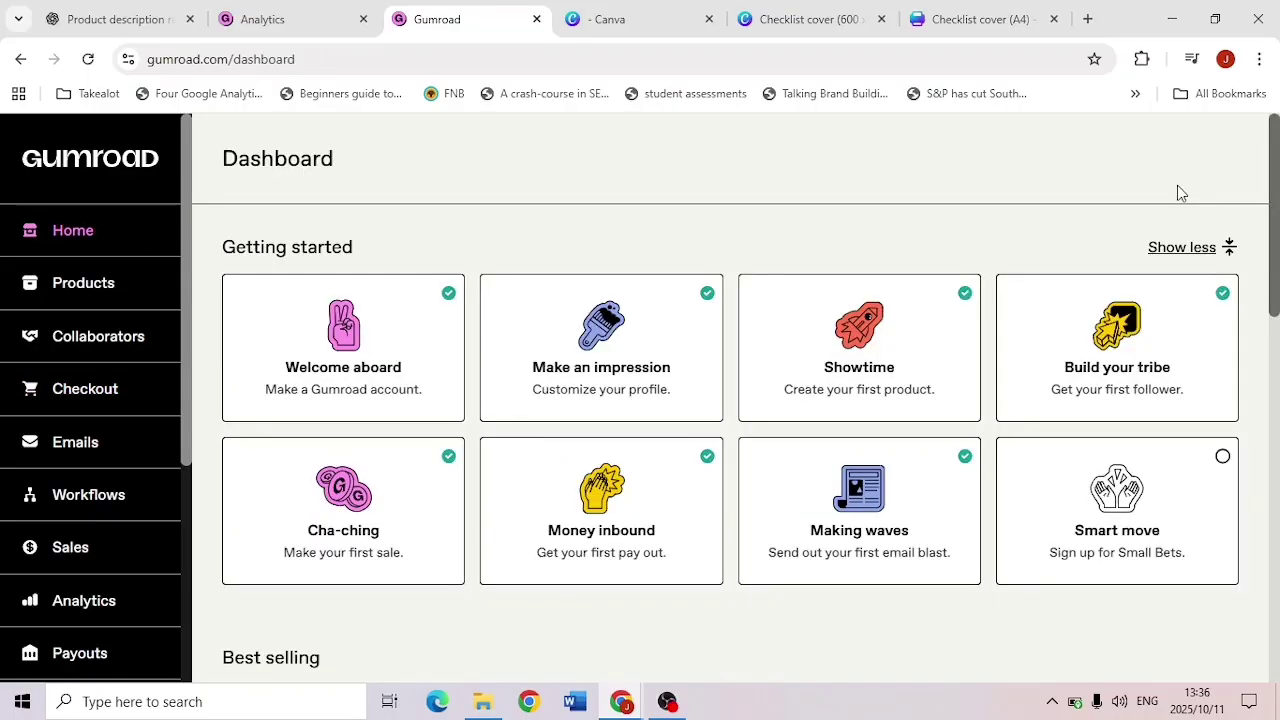